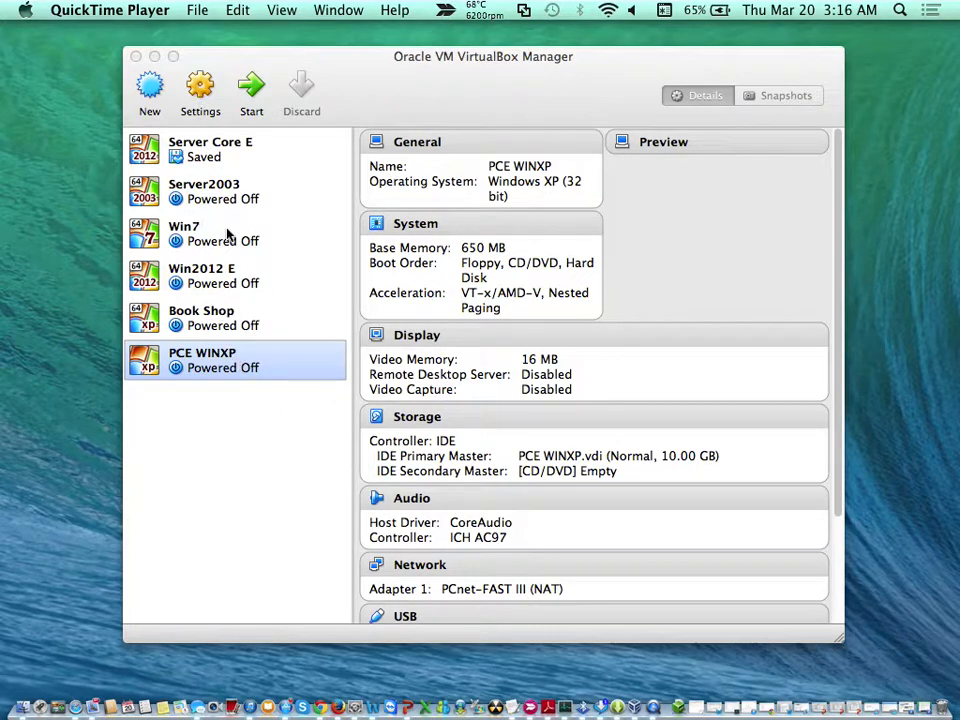
Step: Mark the hard disk PCE WINXP.vdi as a solid-state drive in the storage settings of the PCE WINXP virtual machine
left_click(204, 366)
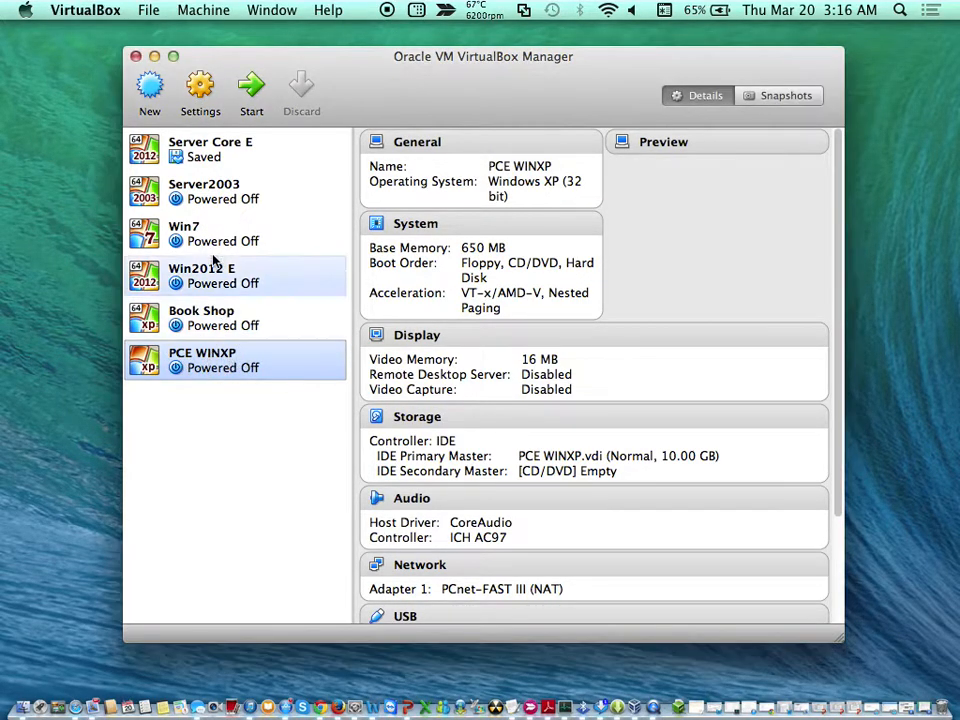
left_click(201, 92)
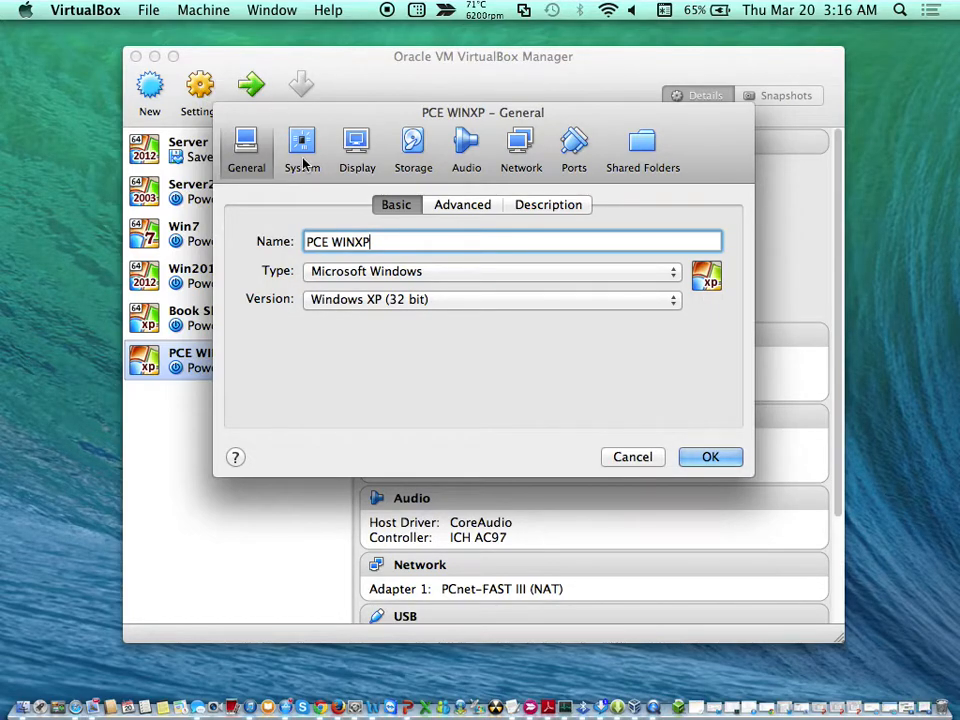
left_click(407, 150)
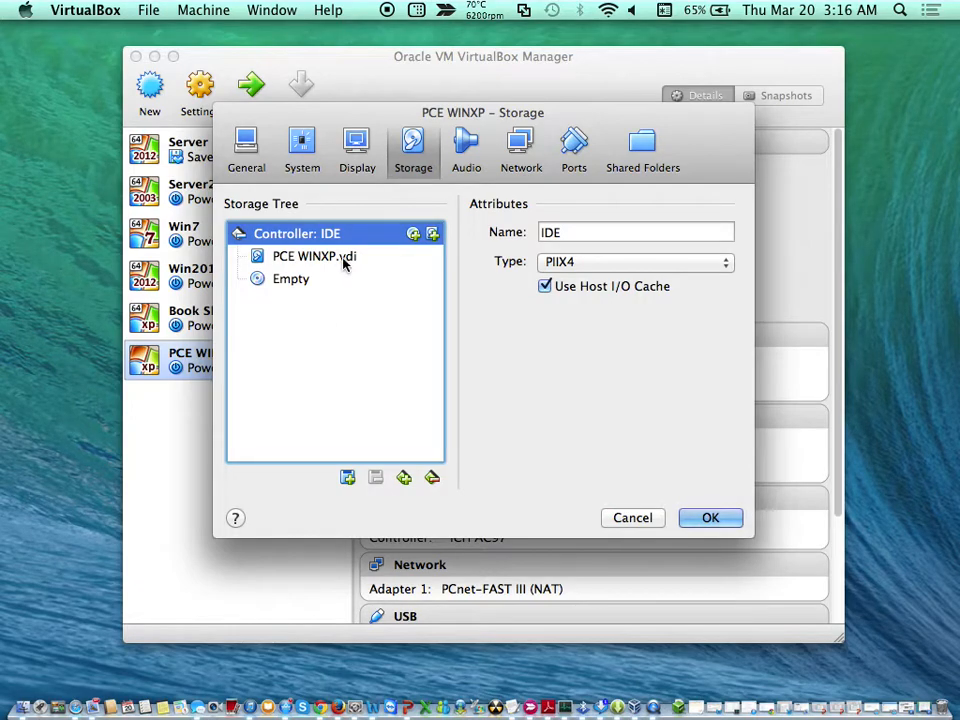
left_click(343, 259)
left_click(346, 236)
left_click(343, 259)
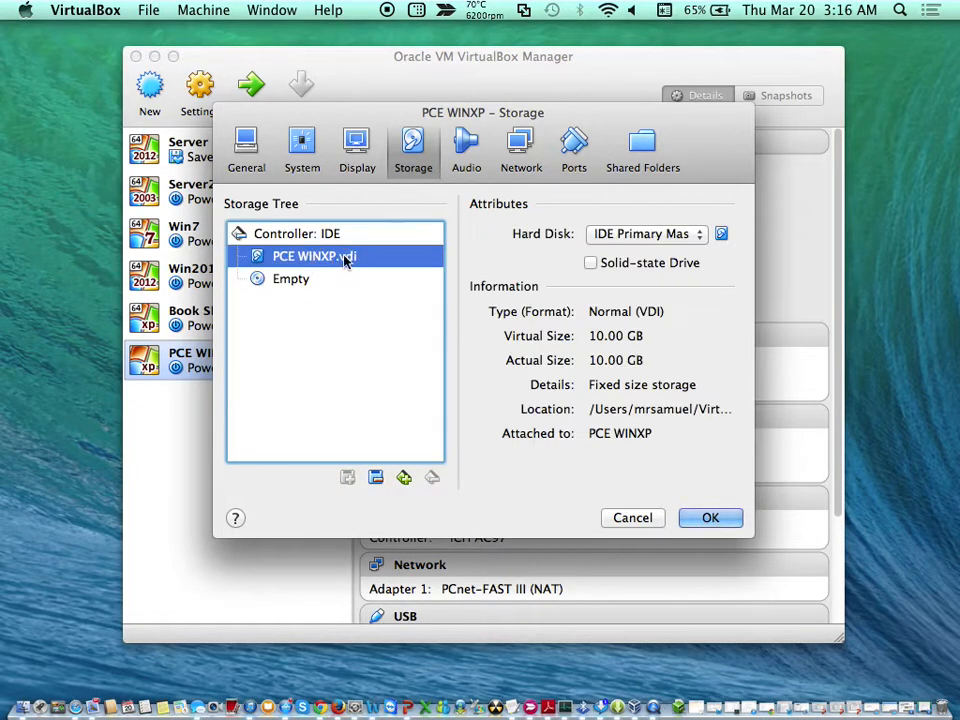
left_click(591, 264)
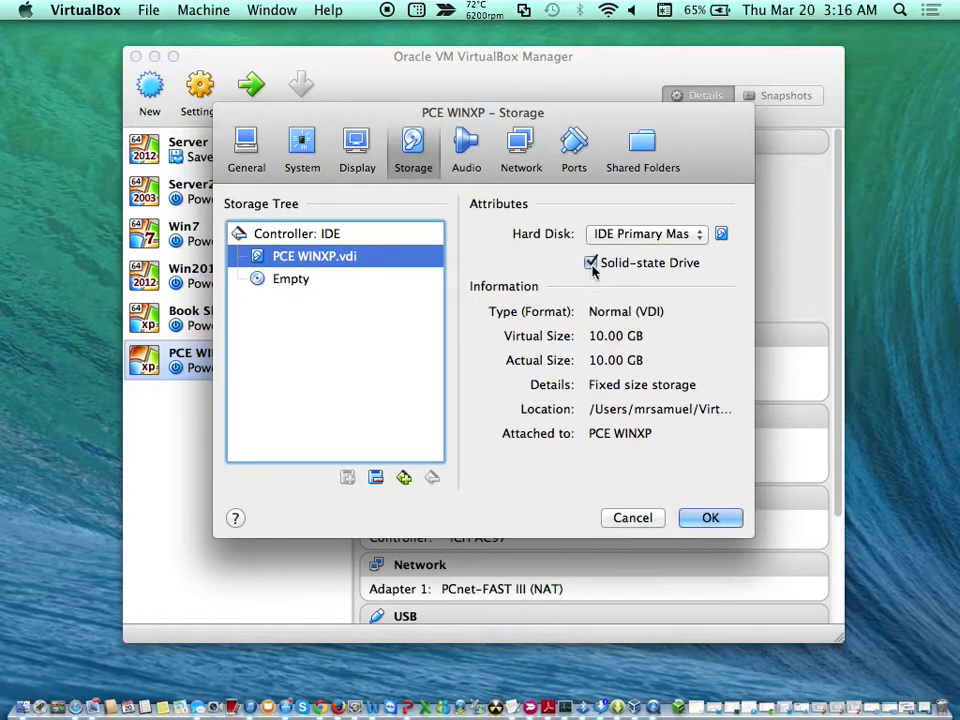
left_click(307, 281)
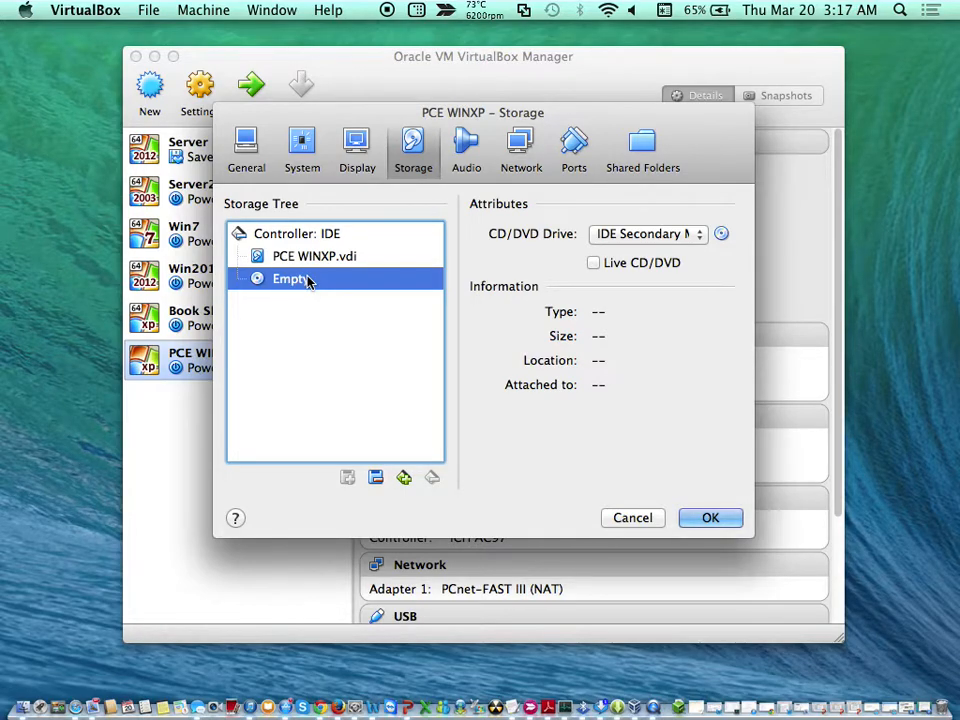
left_click(593, 265)
left_click(594, 264)
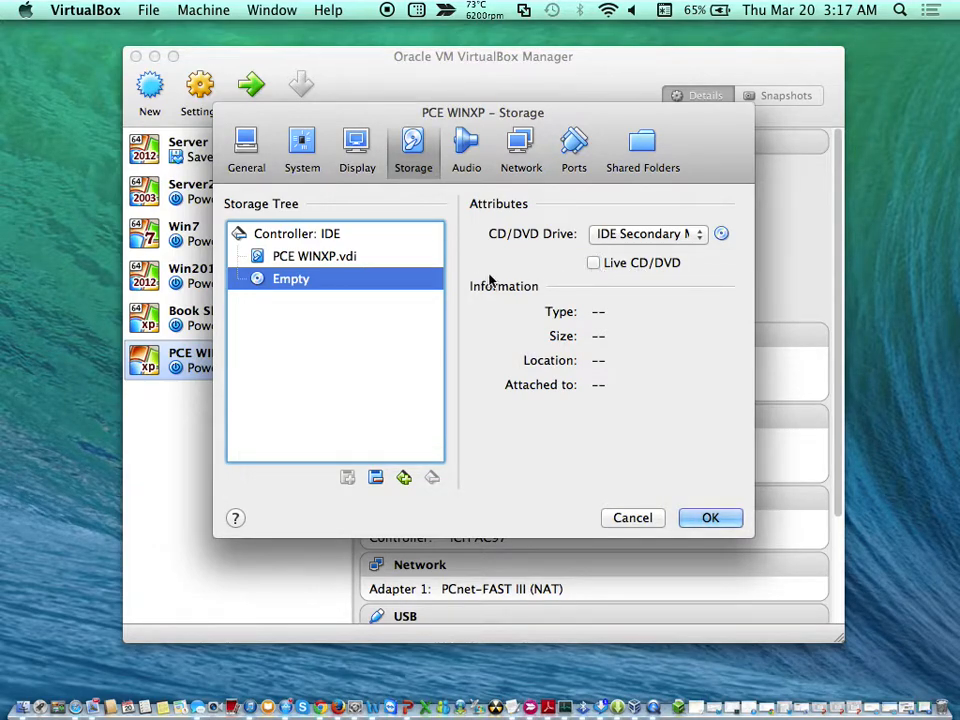
Step: Add a CD/DVD drive to the IDE controller and opt to choose a virtual disk for it
left_click(315, 234)
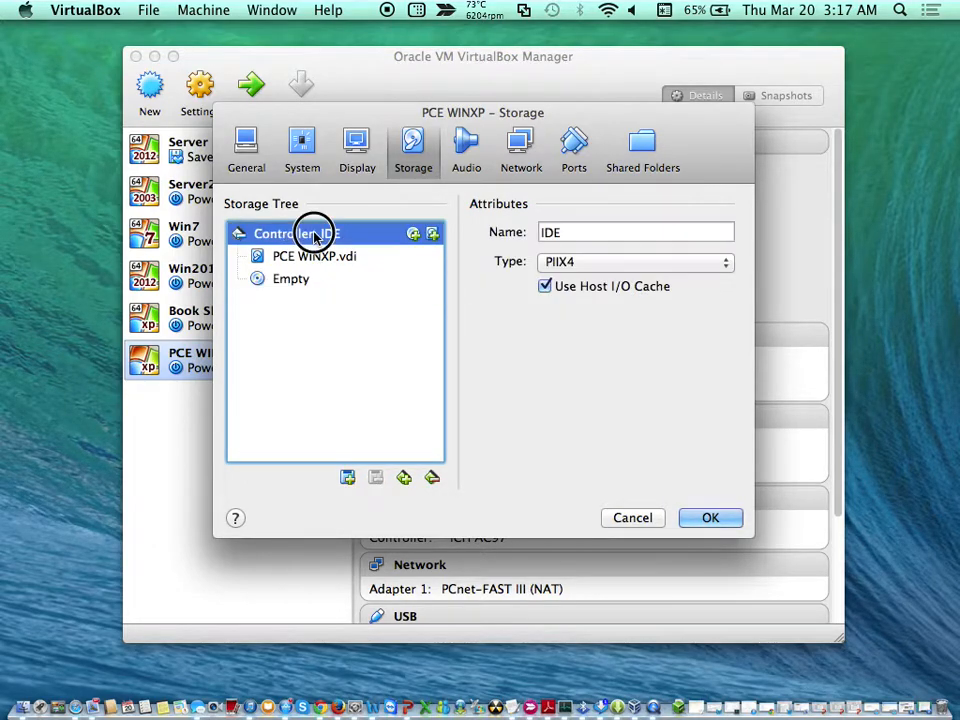
left_click(415, 238)
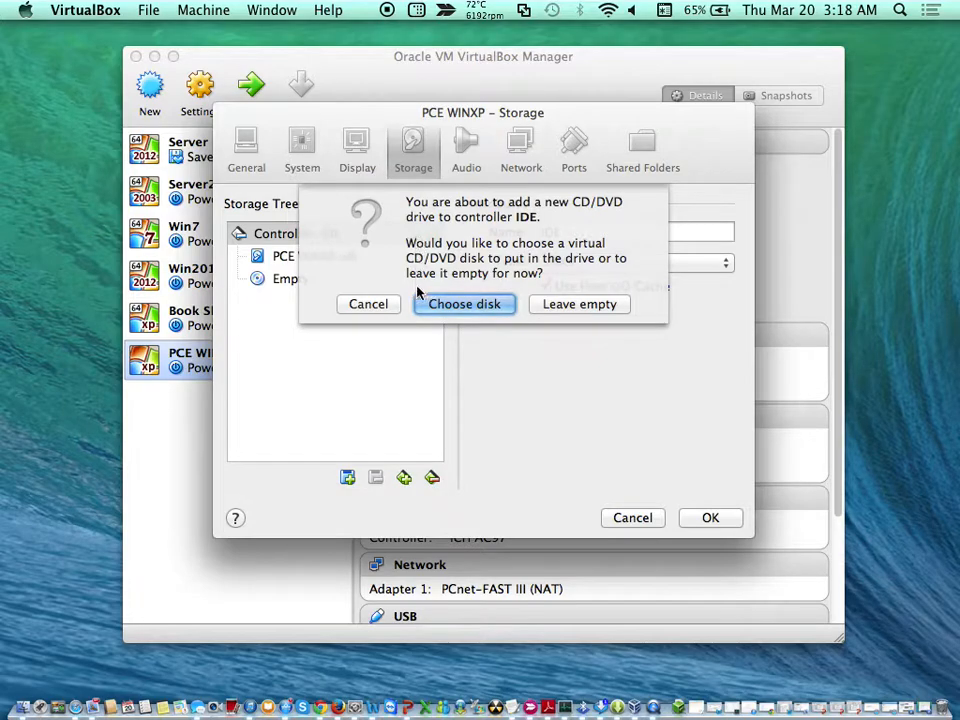
left_click(458, 312)
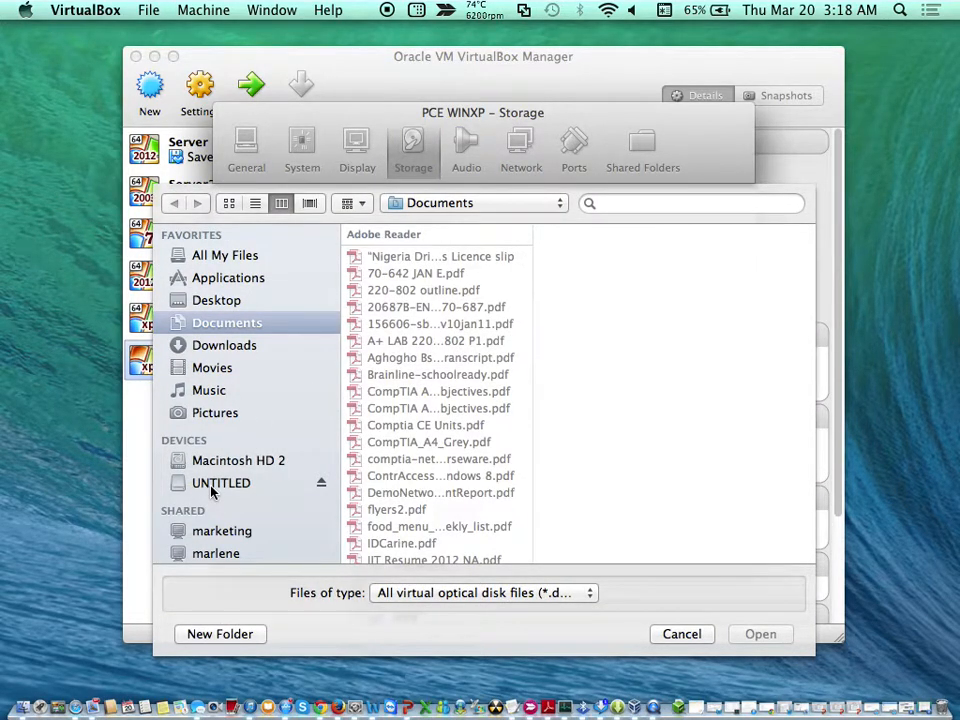
Step: Browse the UNTITLED drive, Desktop and Documents for ISO images and examine the details of the Windows images in Documents
left_click(211, 487)
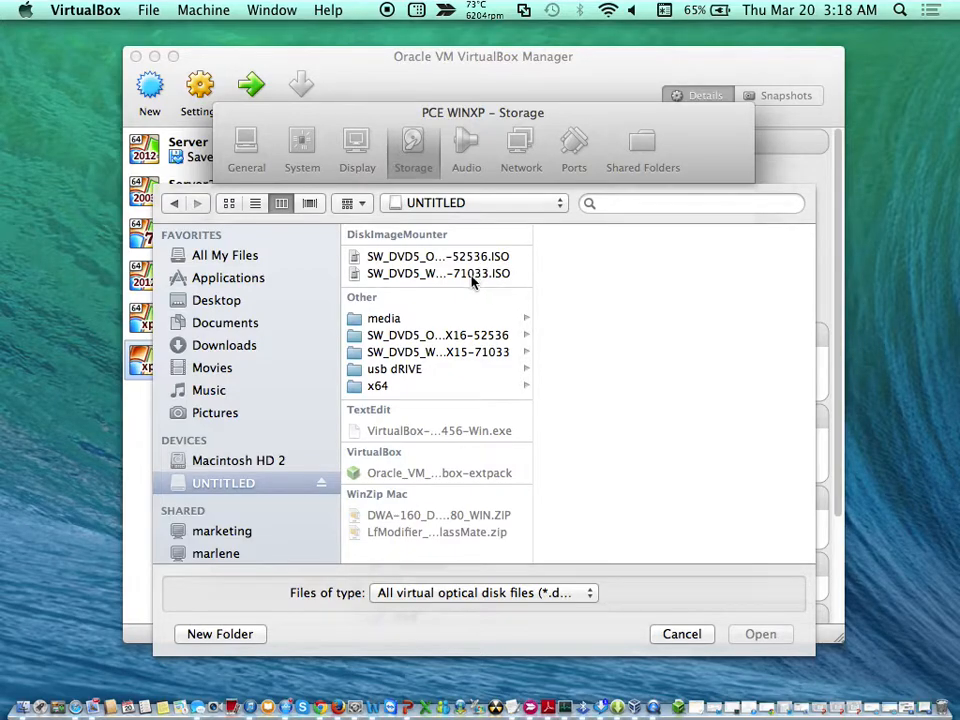
left_click(222, 303)
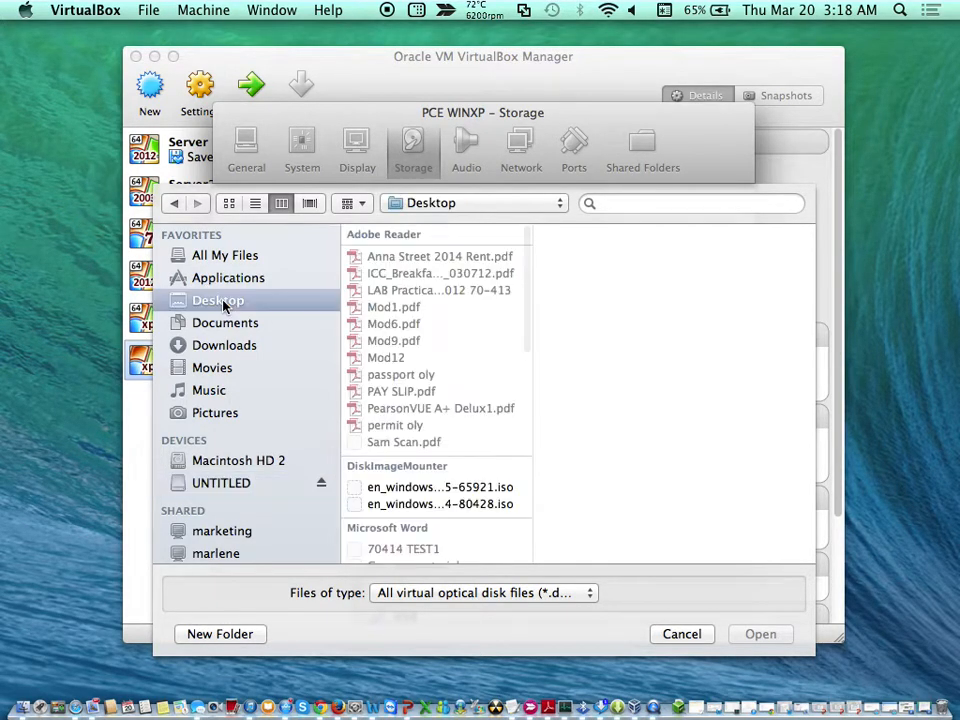
scroll(426, 399, "down", 3)
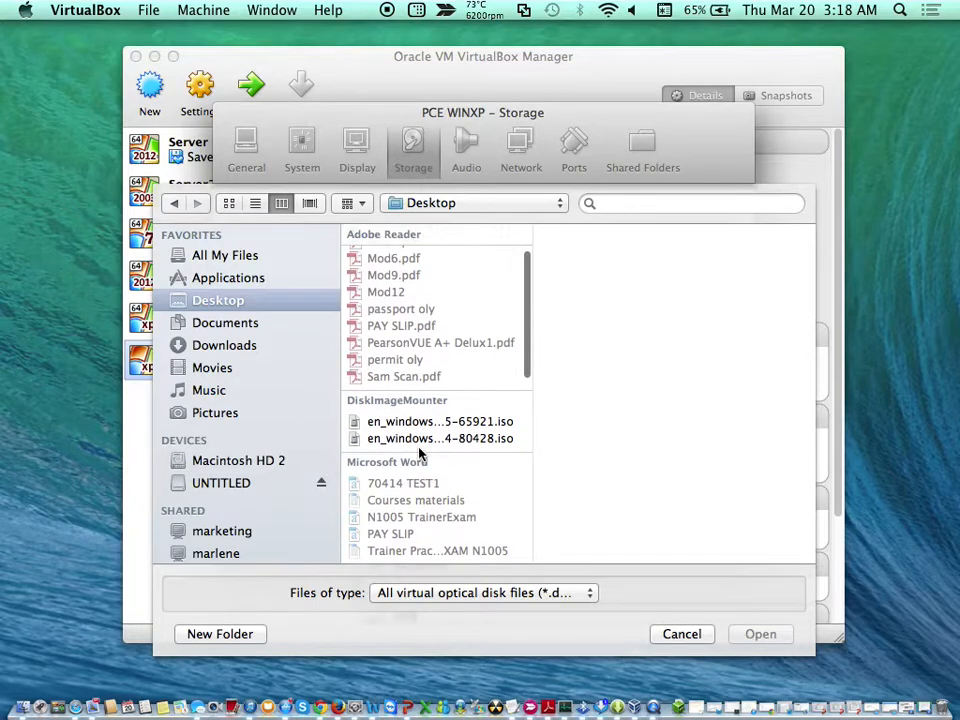
scroll(420, 448, "down", 2)
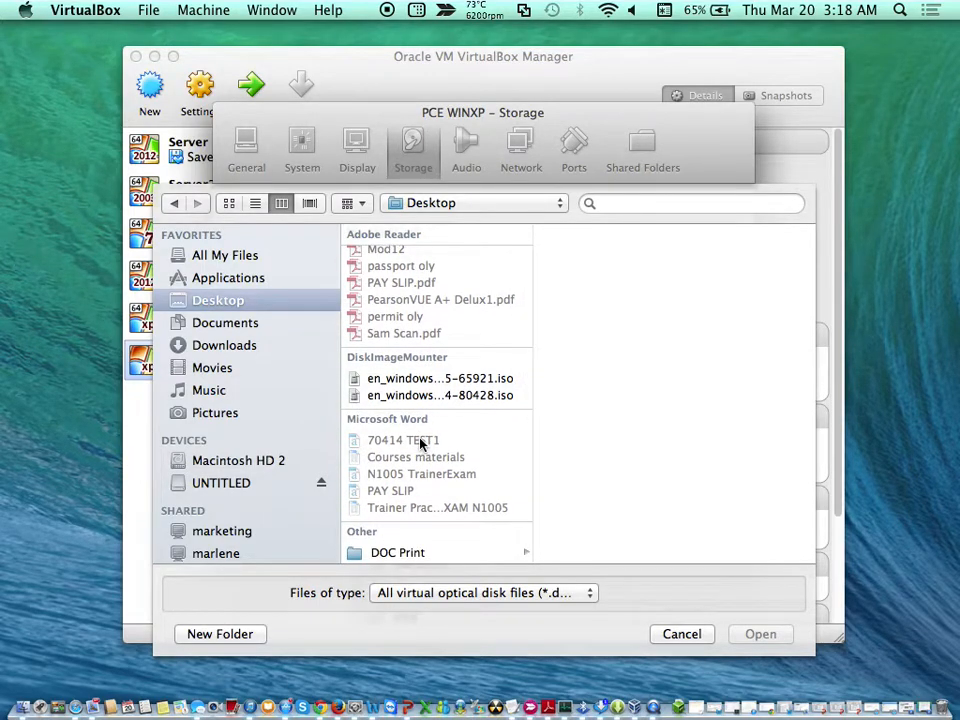
left_click(246, 331)
scroll(438, 375, "down", 5)
scroll(439, 375, "down", 5)
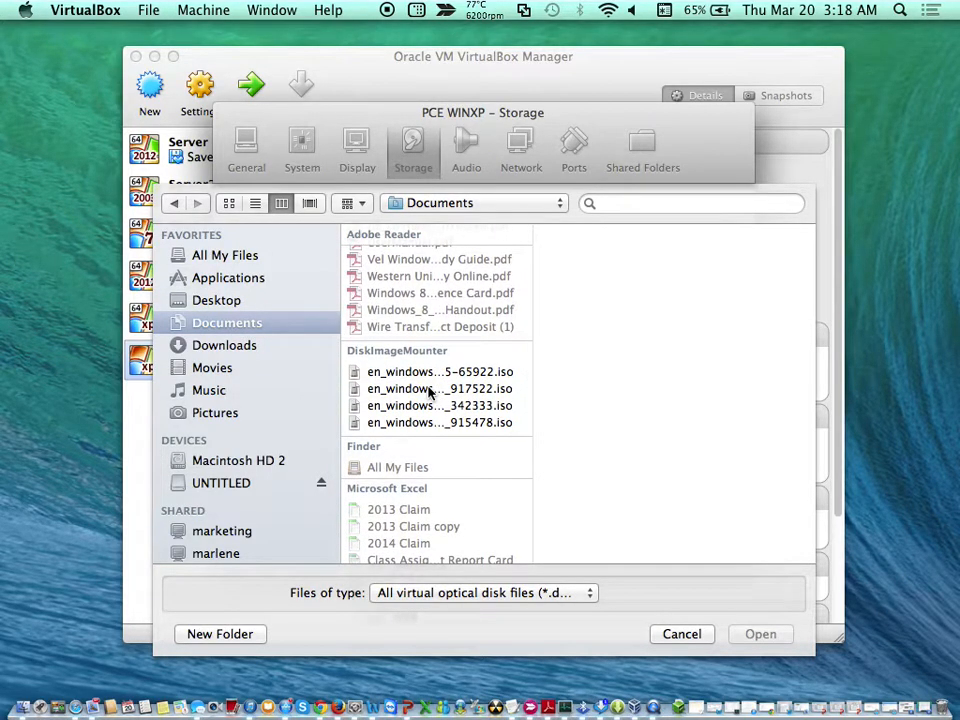
left_click(430, 390)
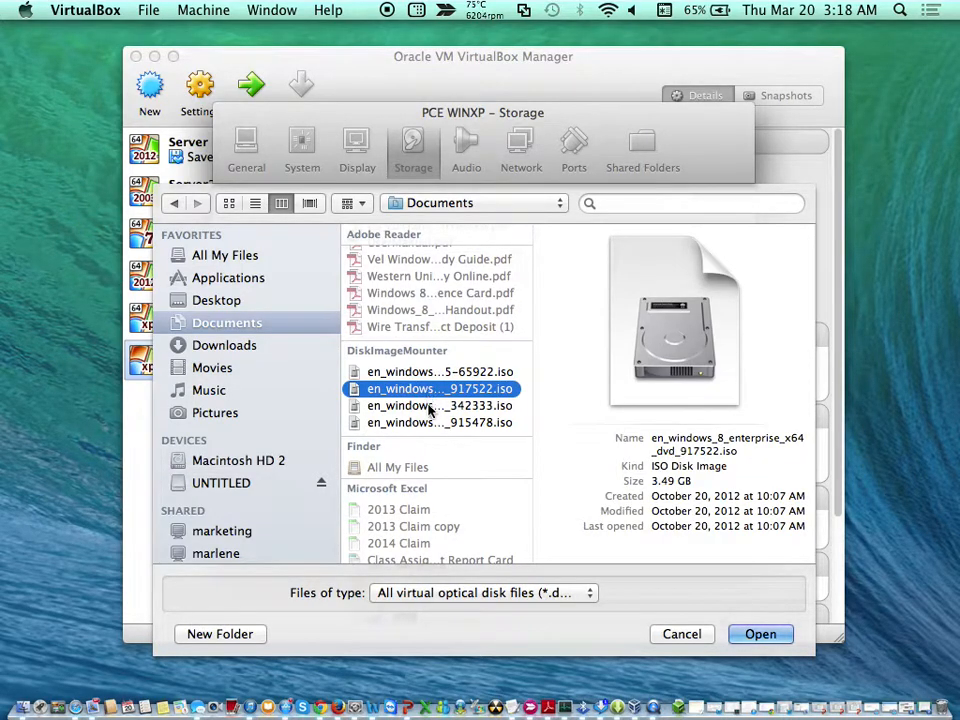
left_click(430, 406)
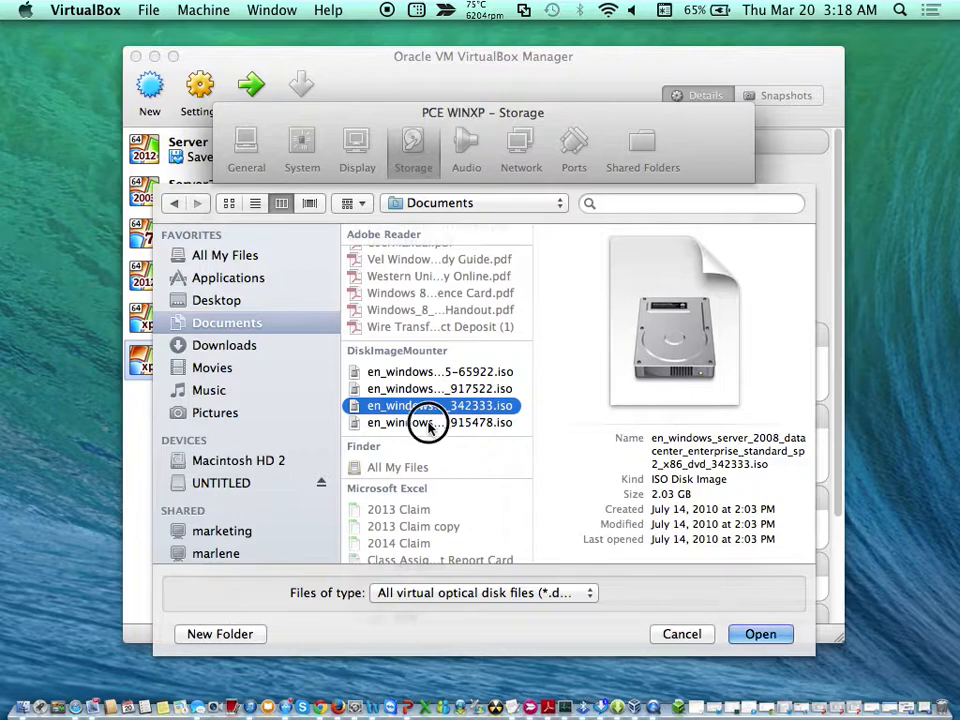
left_click(430, 422)
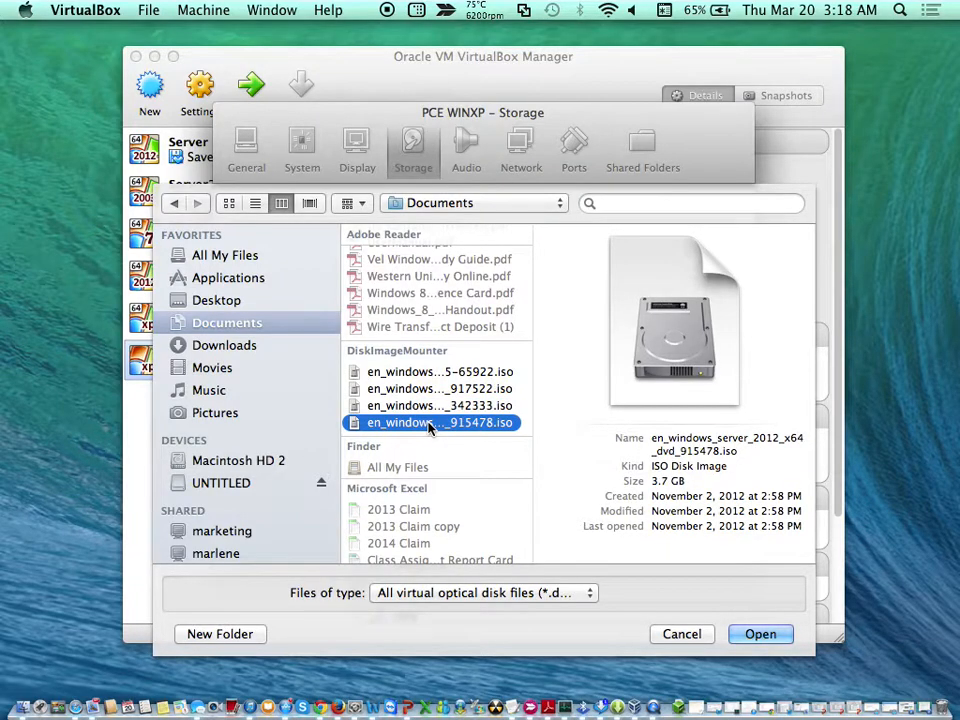
left_click(420, 372)
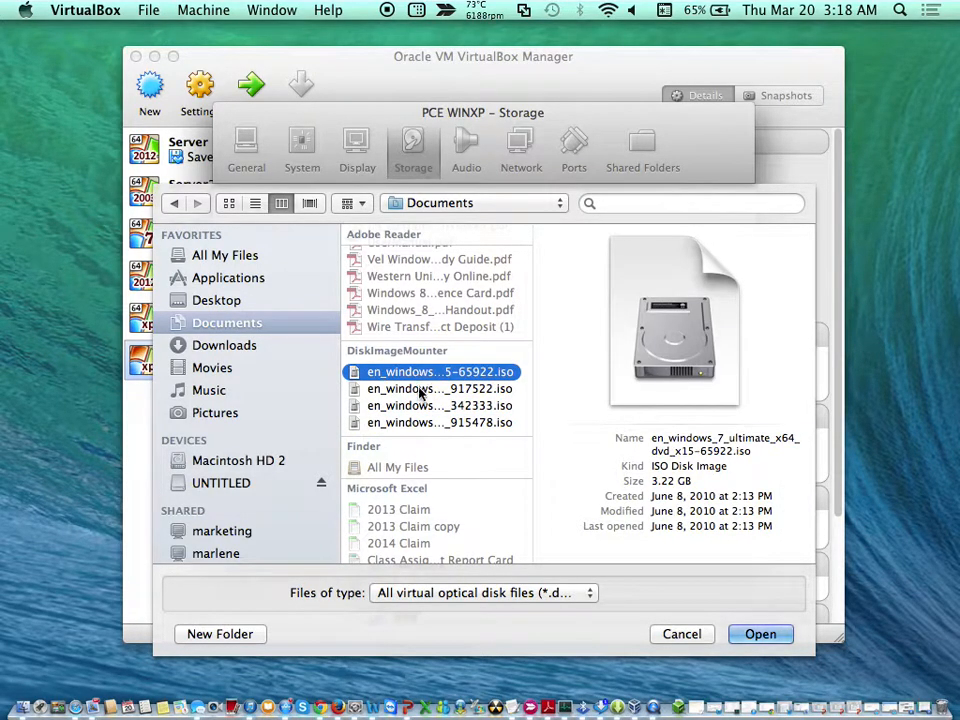
left_click(420, 390)
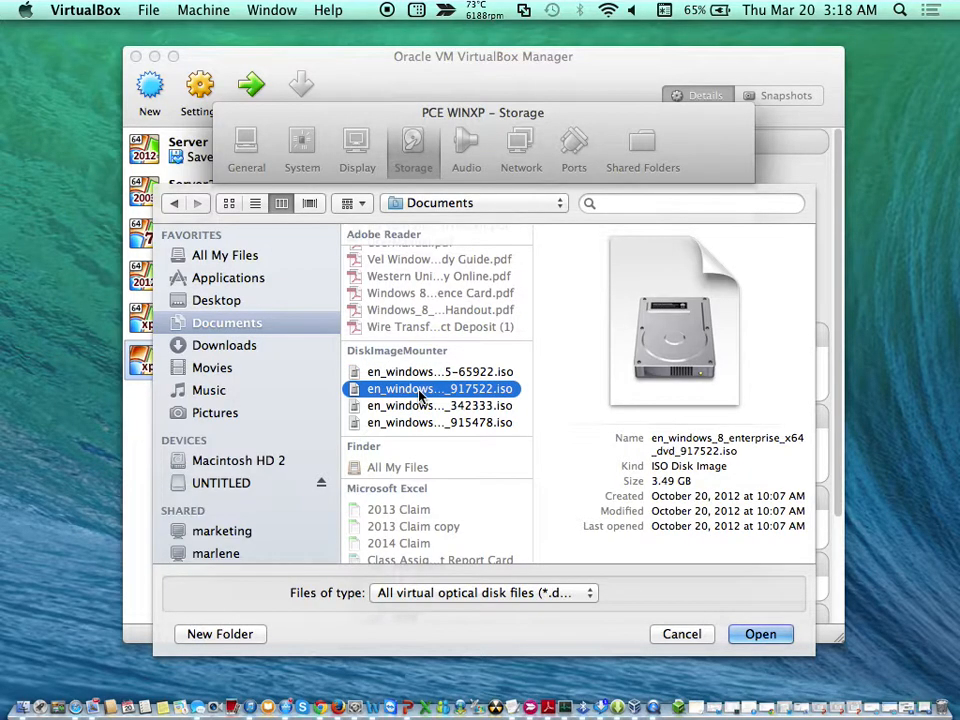
Step: Compare the details of the ISO images on the UNTITLED drive with those of the Windows images in Documents
left_click(226, 483)
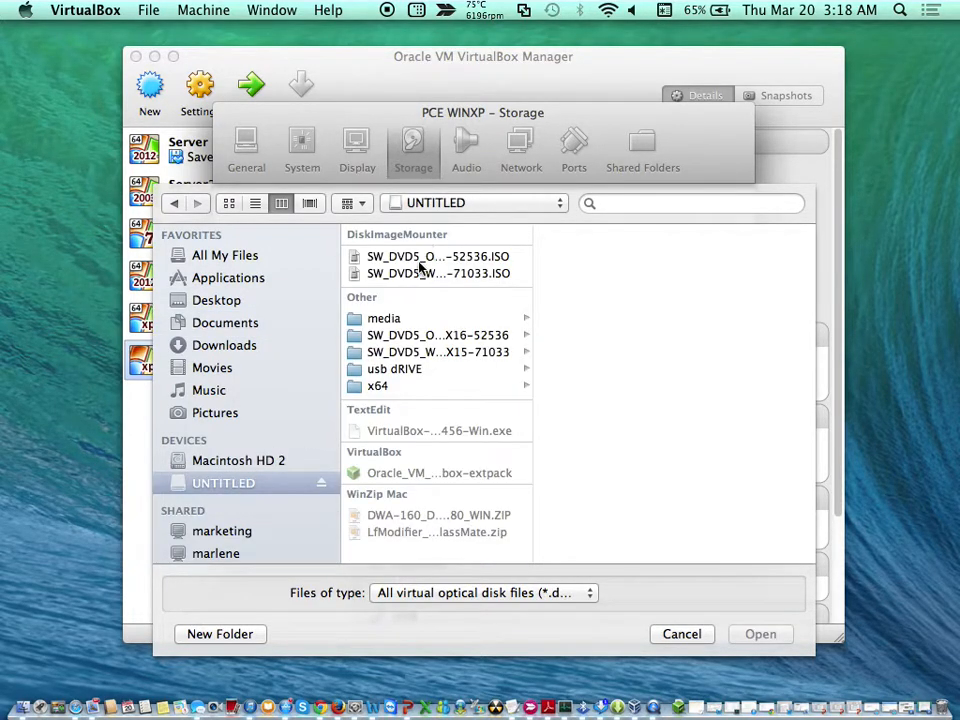
left_click(421, 260)
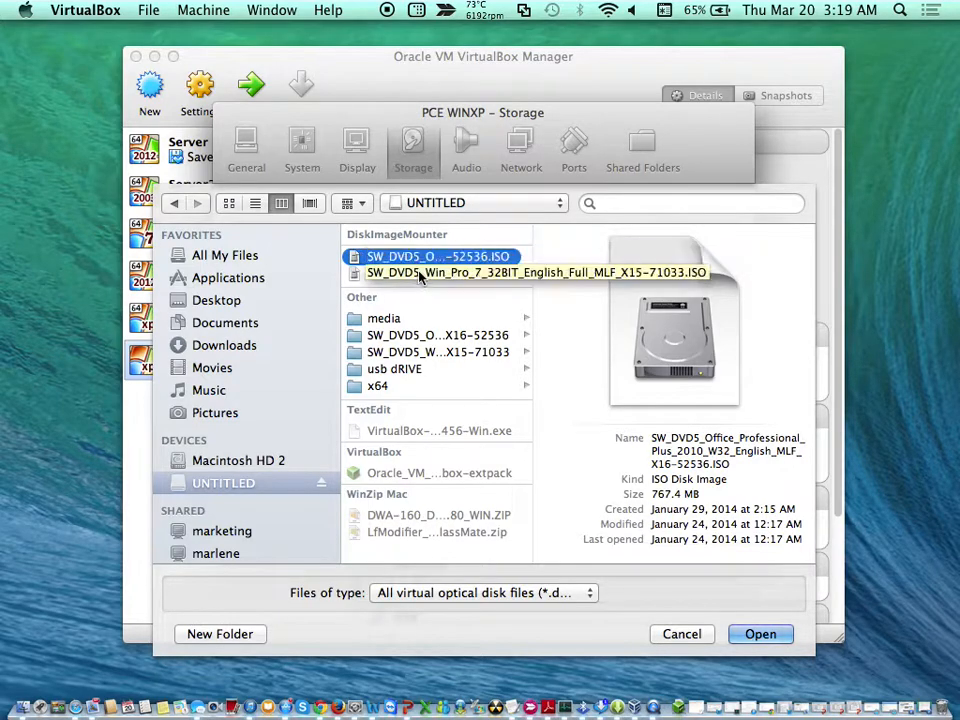
left_click(420, 274)
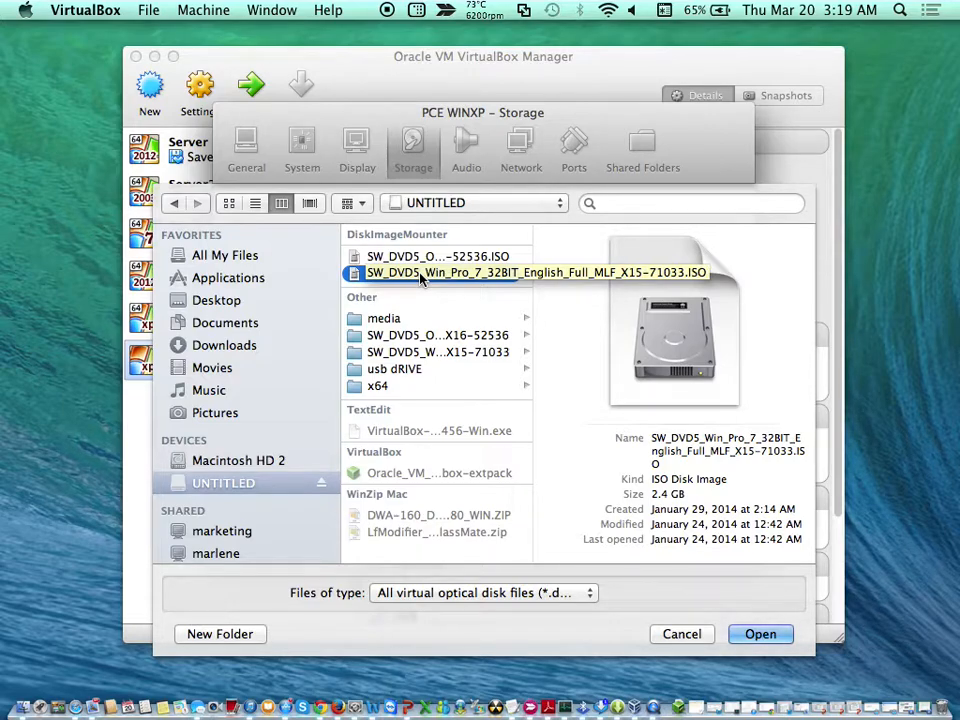
left_click(424, 258)
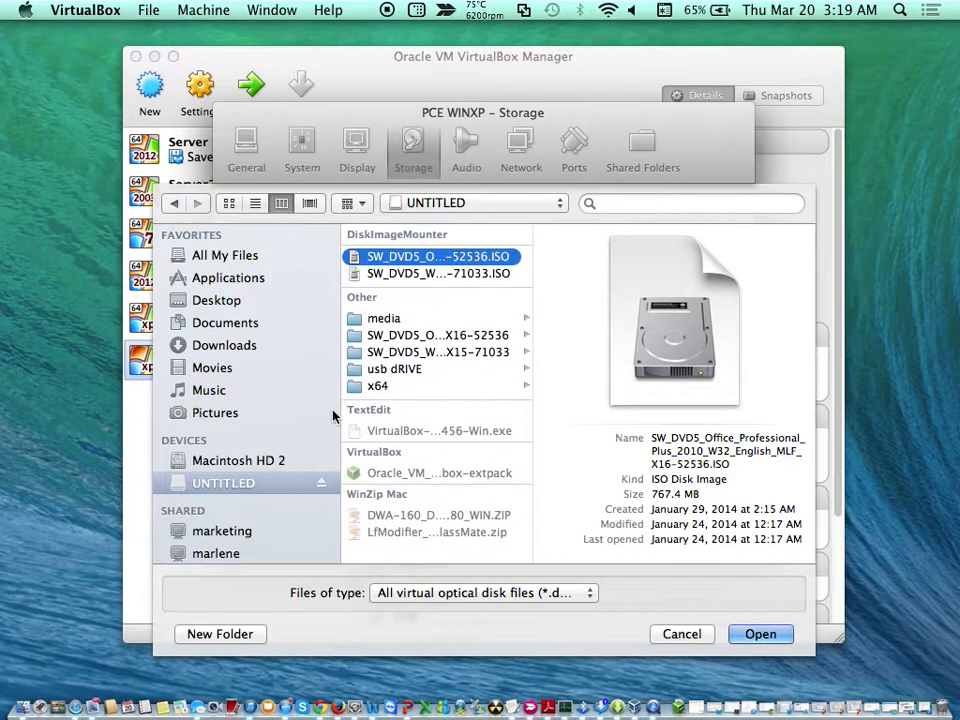
left_click(234, 327)
scroll(426, 422, "down", 15)
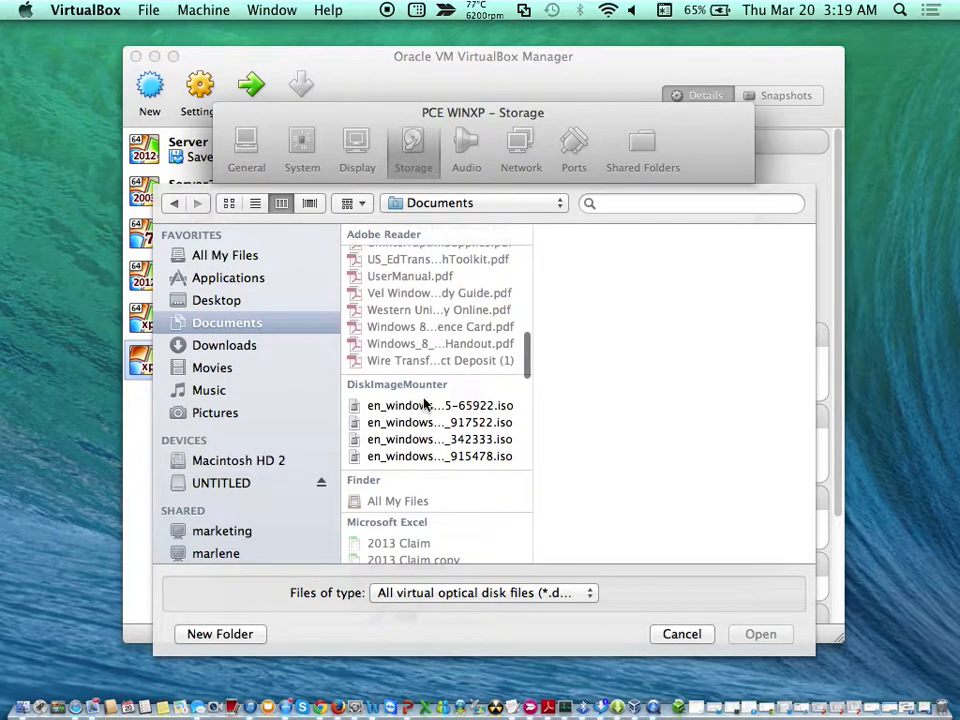
left_click(423, 410)
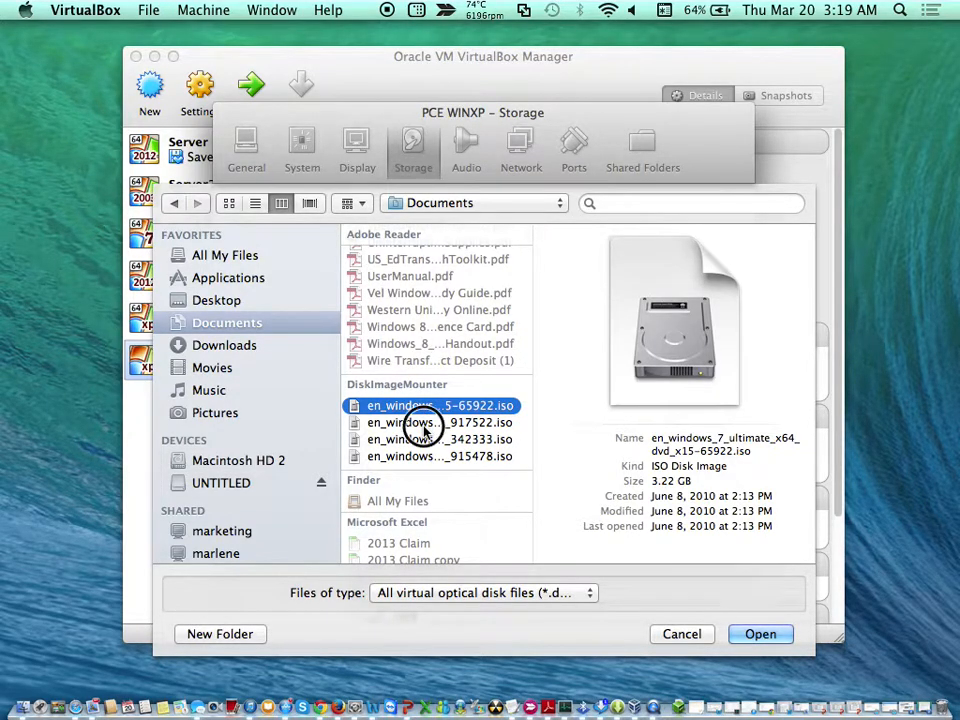
left_click(425, 422)
left_click(426, 440)
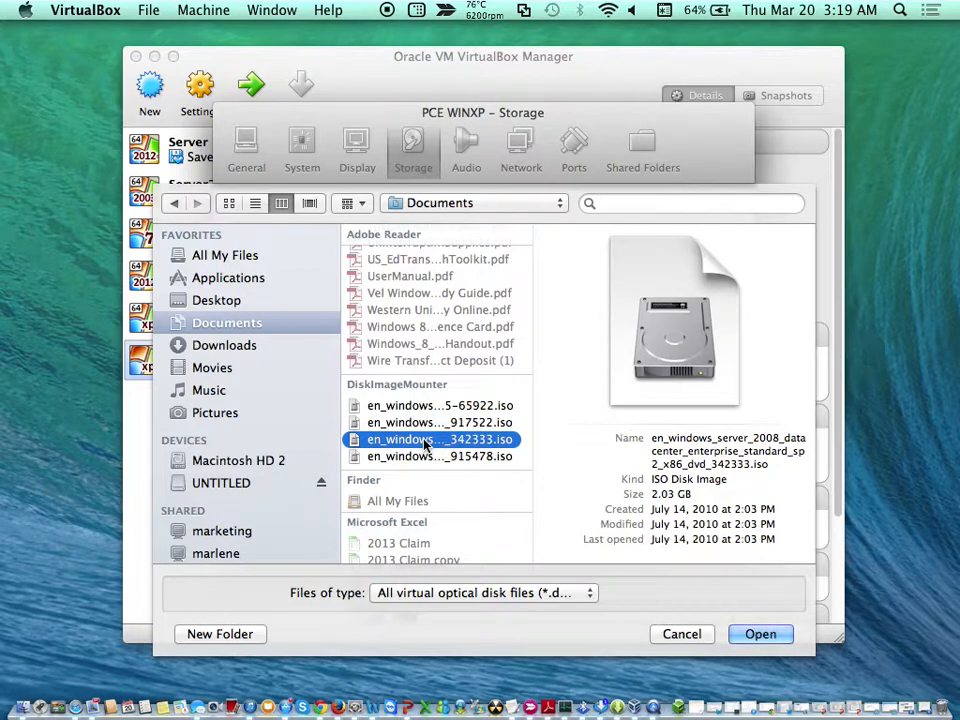
left_click(425, 457)
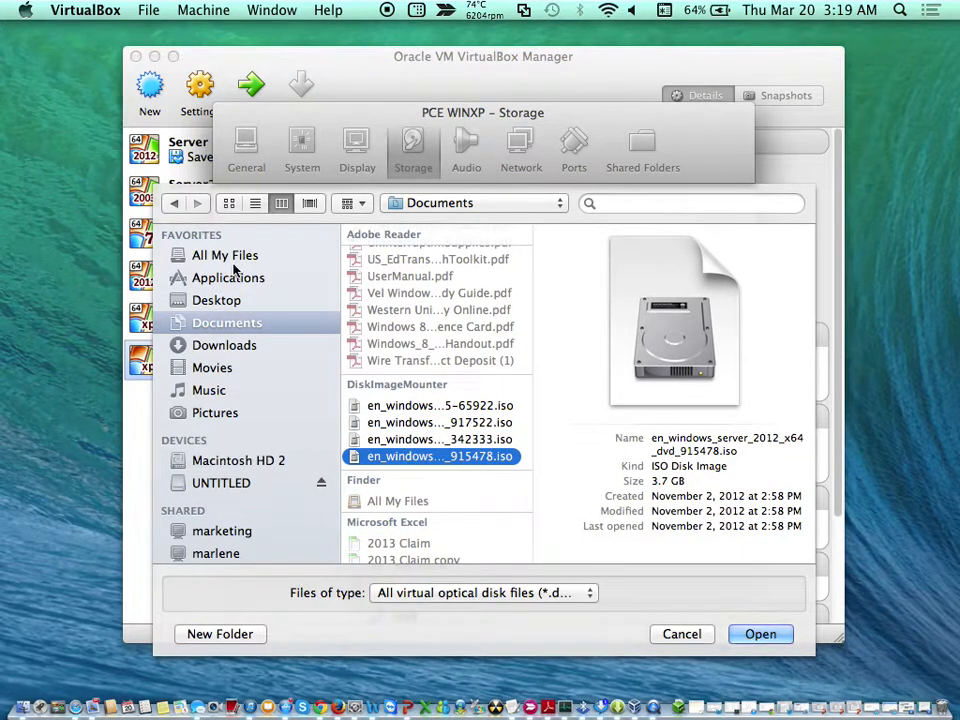
Step: Load en_windows_xp_professional_with_service_pack_3_x86_cd_x14-80428.iso from the Desktop into the new drive, and review the attributes of the image and PCE WINXP.vdi
left_click(229, 302)
left_click(441, 490)
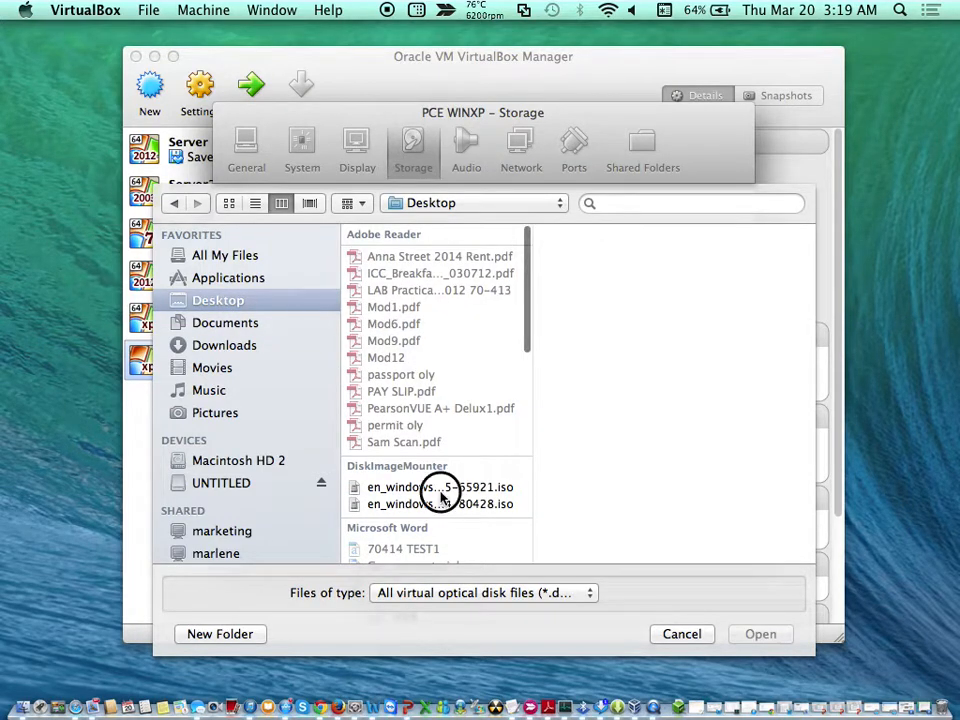
left_click(443, 505)
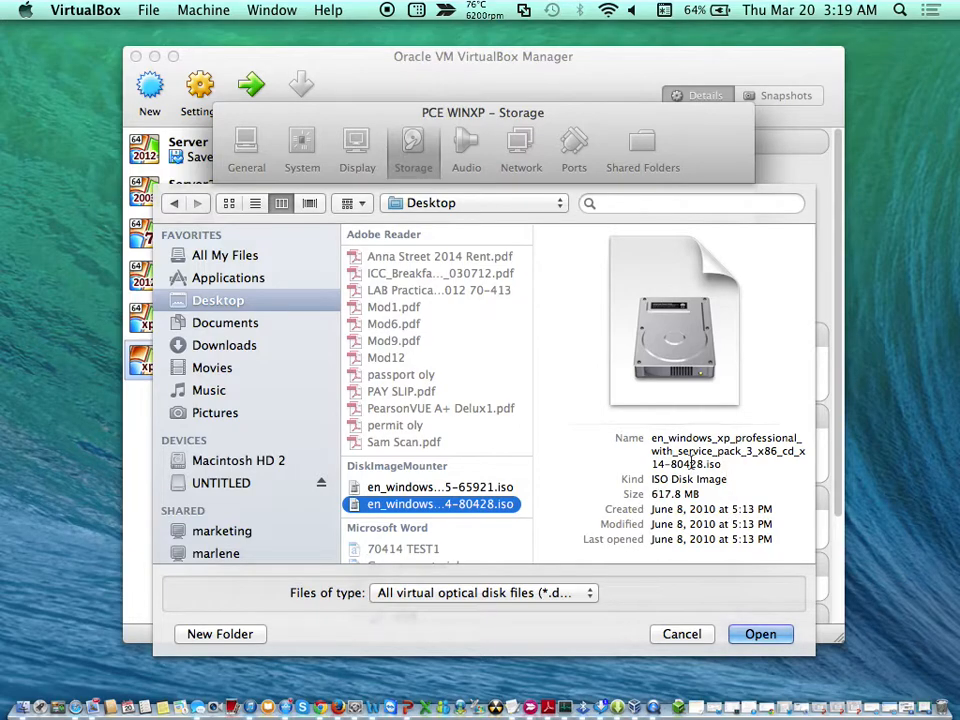
left_click(762, 634)
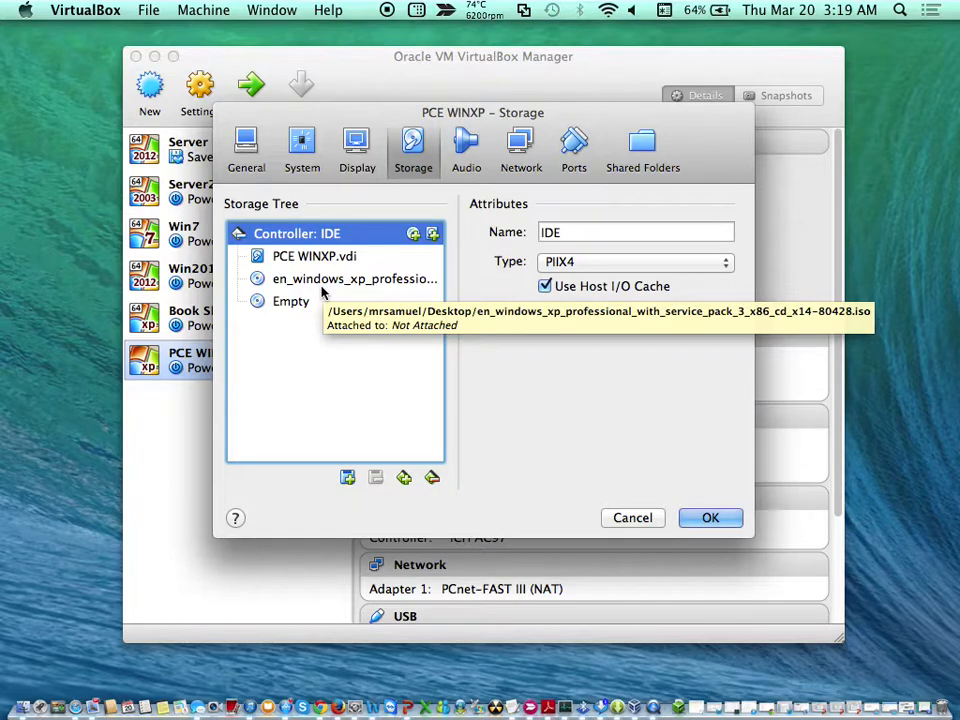
left_click(313, 287)
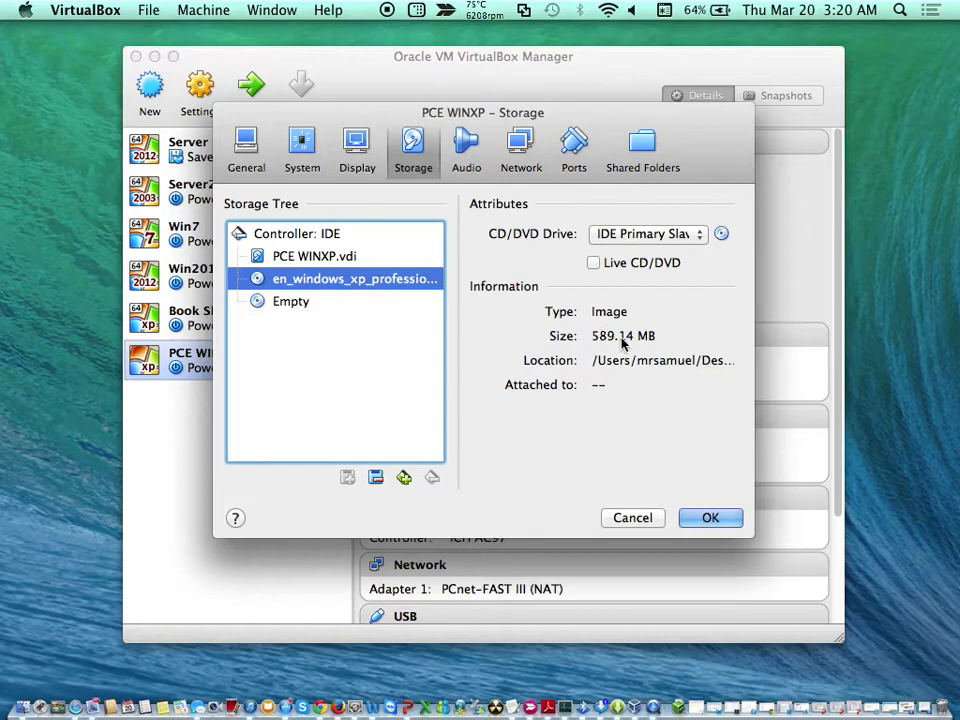
left_click(311, 257)
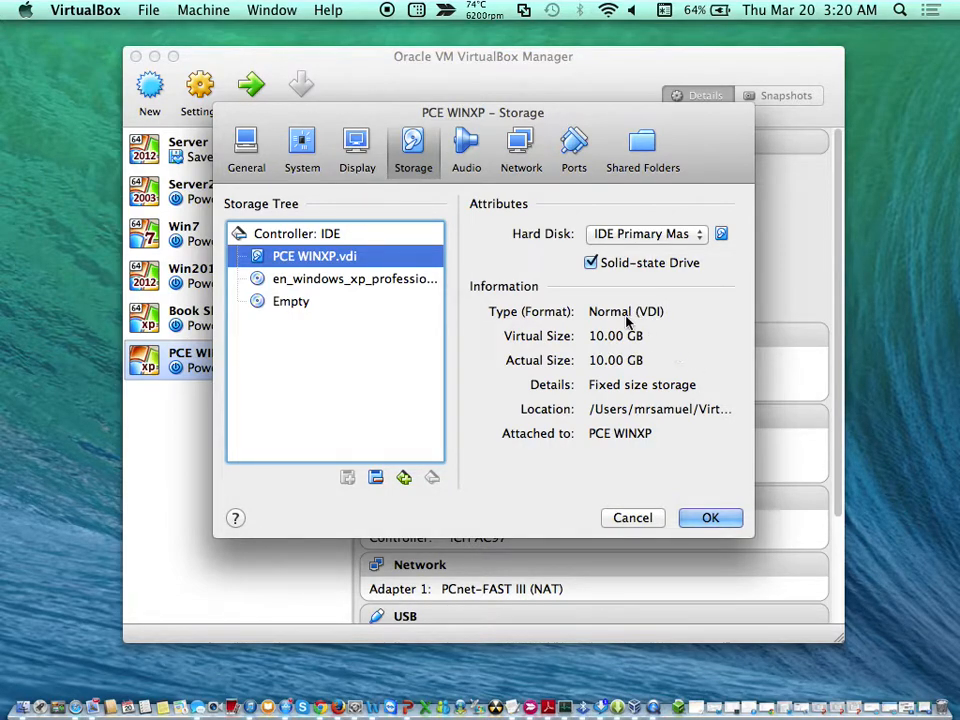
Step: Attach the virtual machine's network Adapter 1 to Bridged Adapter
left_click(519, 150)
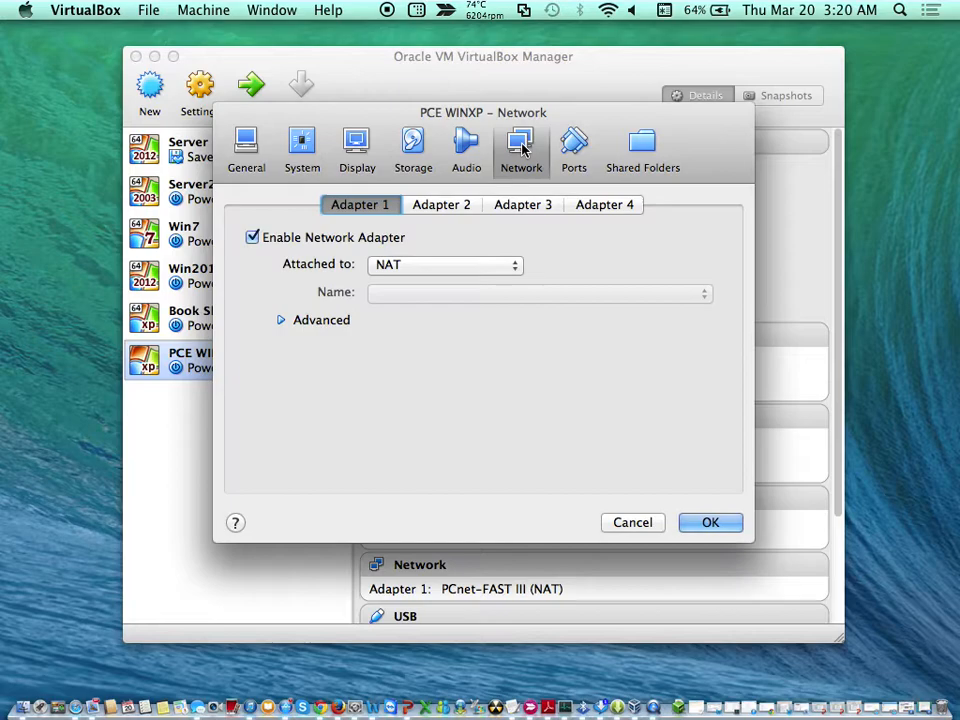
left_click(418, 268)
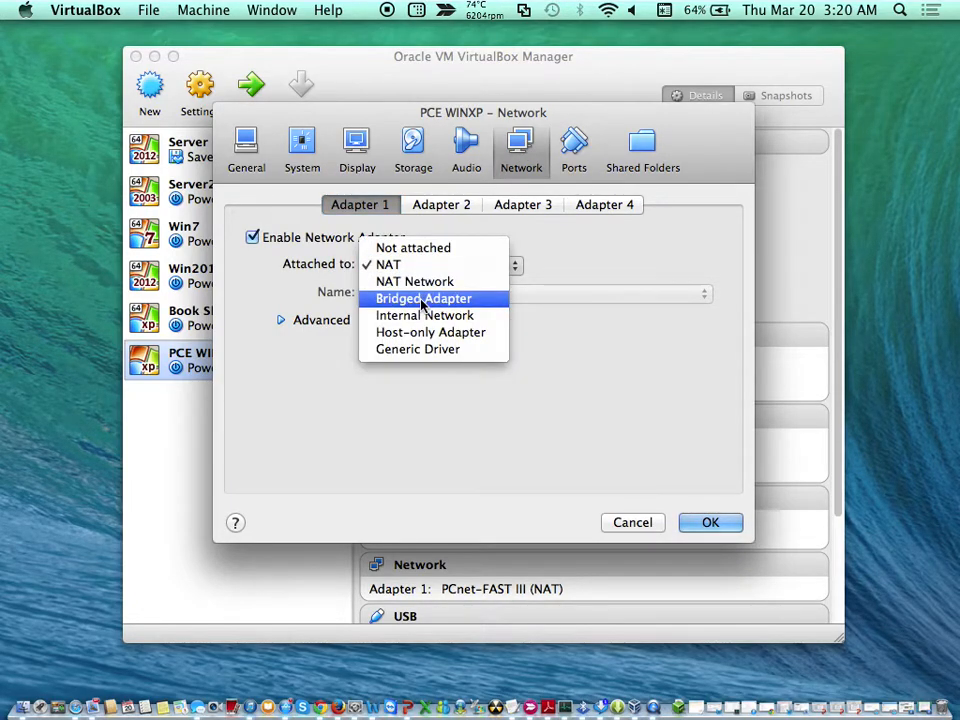
left_click(423, 302)
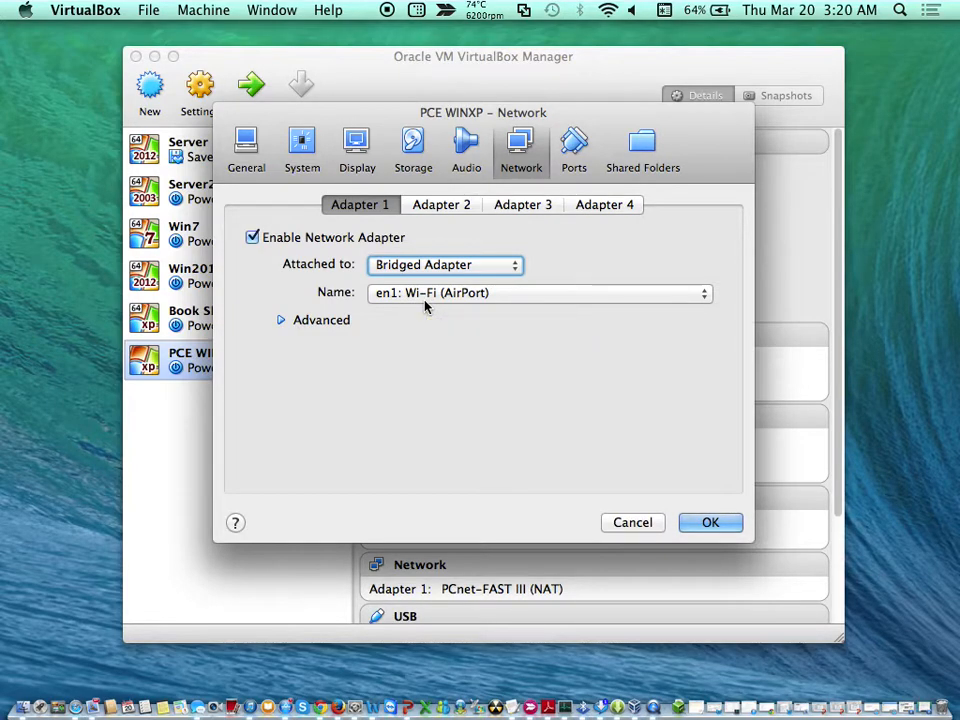
Step: Disable Floppy booting, order the boot devices as CD/DVD followed by Hard Disk, and save the machine settings
left_click(300, 162)
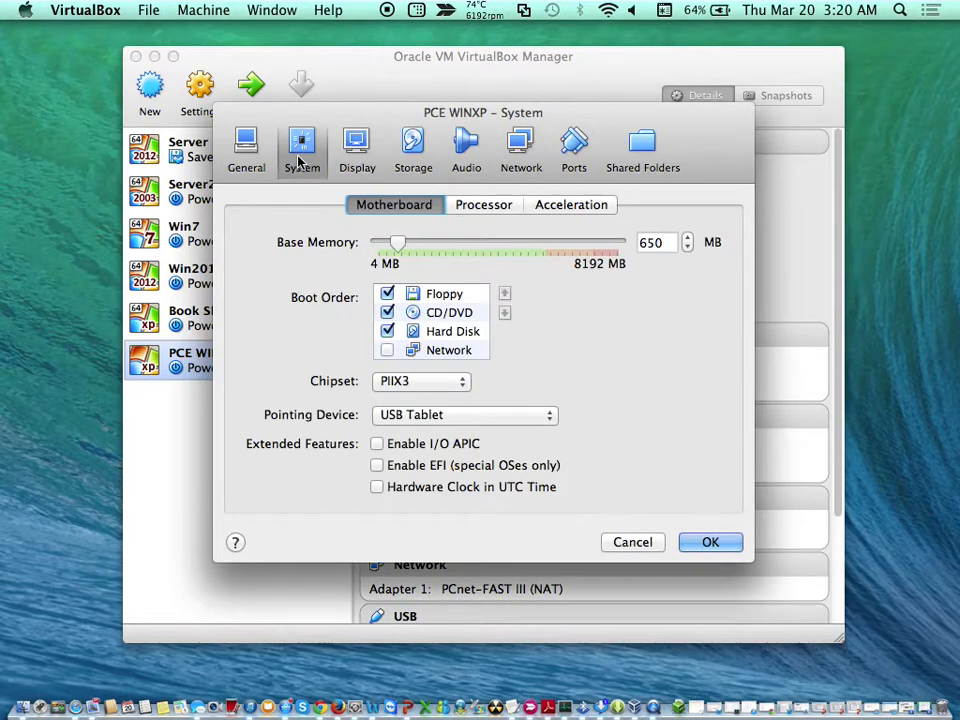
left_click(387, 293)
left_click(446, 314)
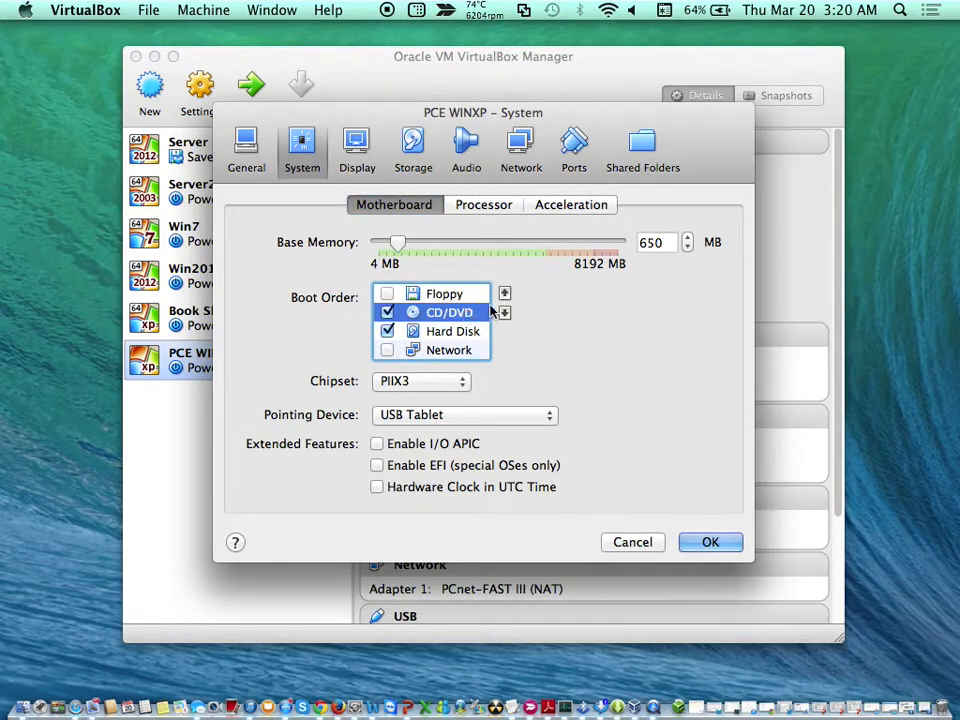
left_click(506, 294)
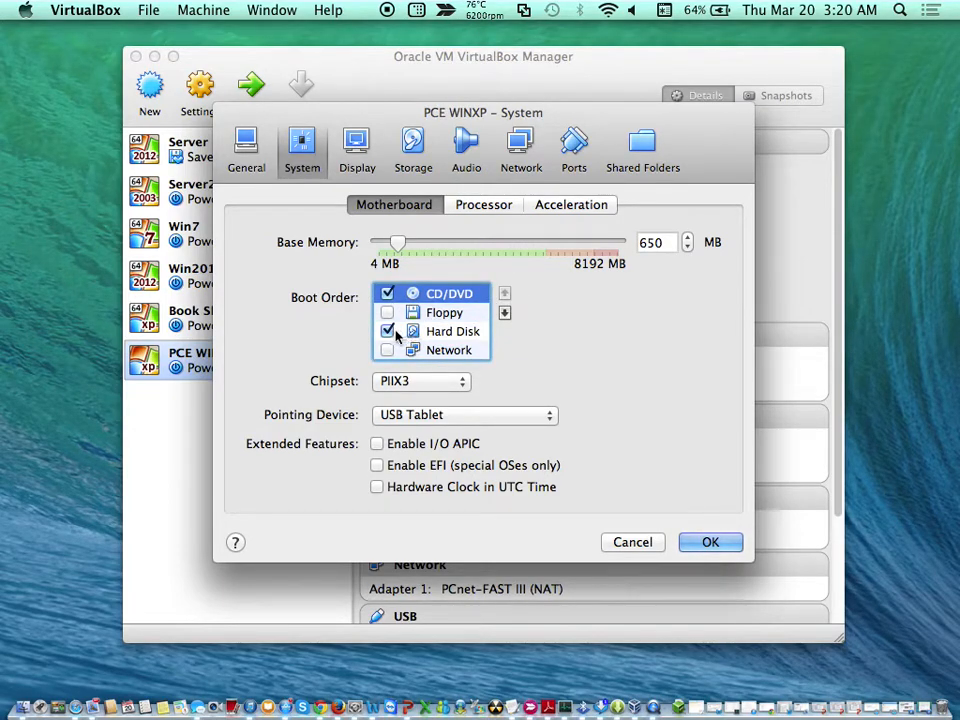
left_click(428, 336)
left_click(505, 293)
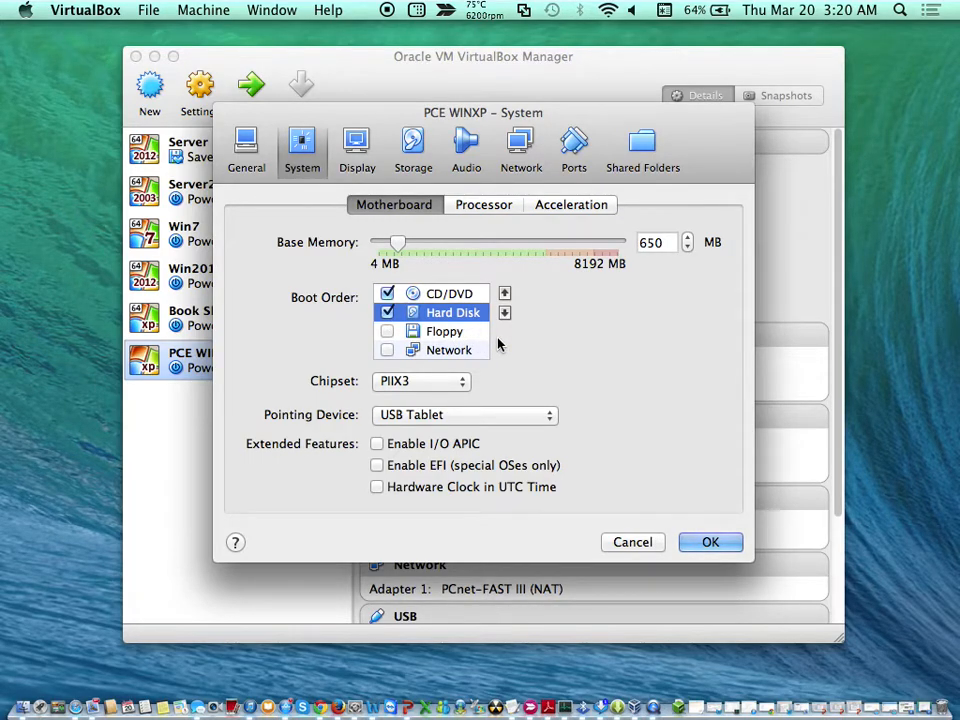
left_click(709, 542)
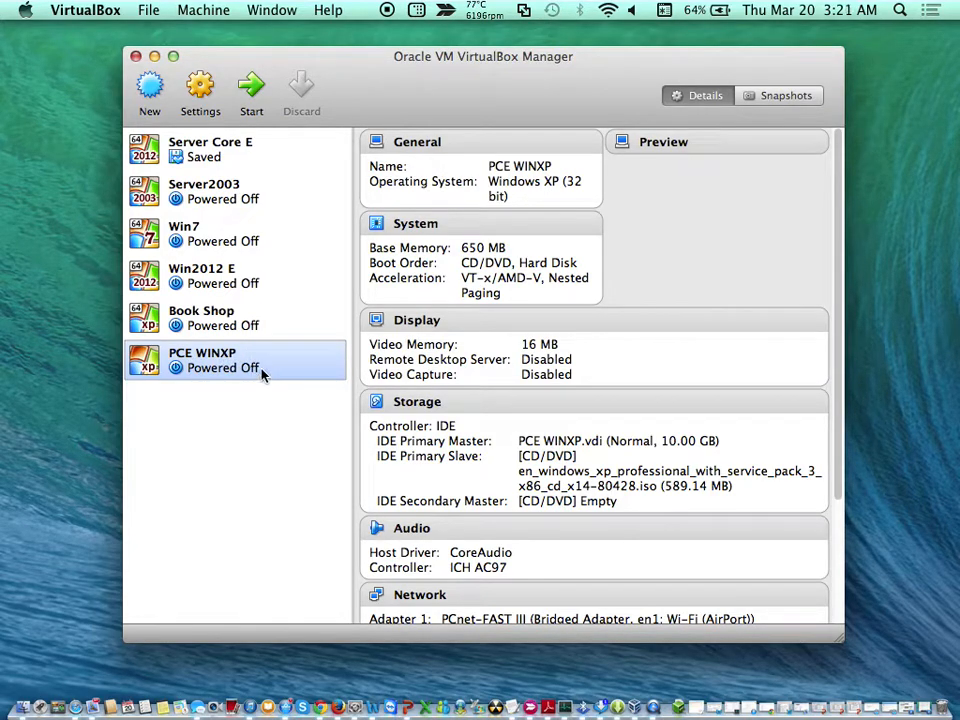
Step: Start the PCE WINXP machine, begin the Windows XP setup and accept the license agreement
left_click(254, 88)
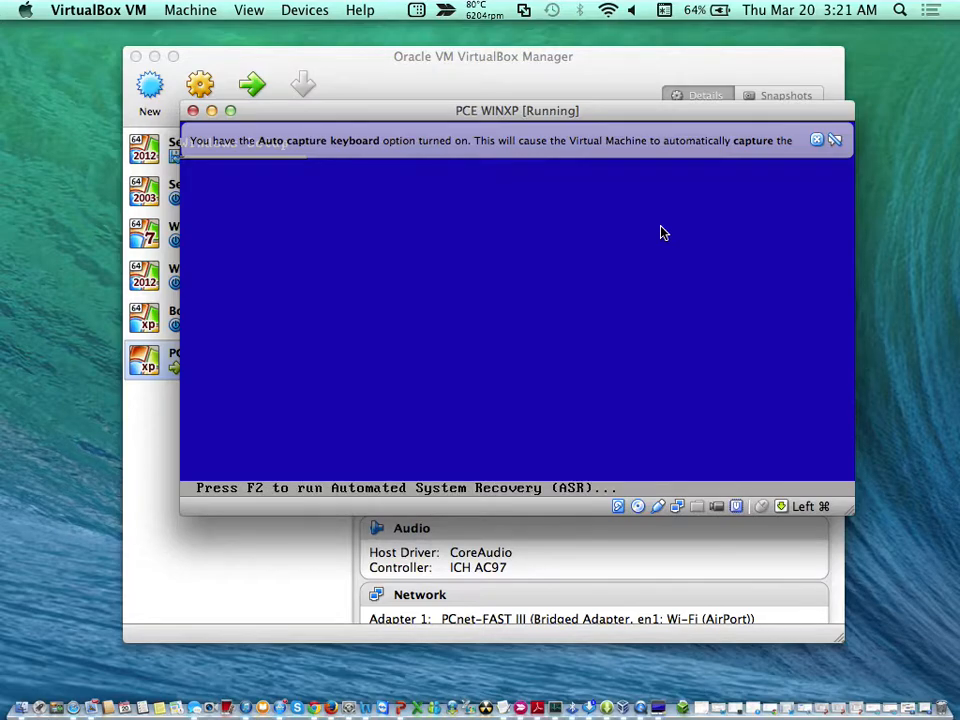
left_click(816, 141)
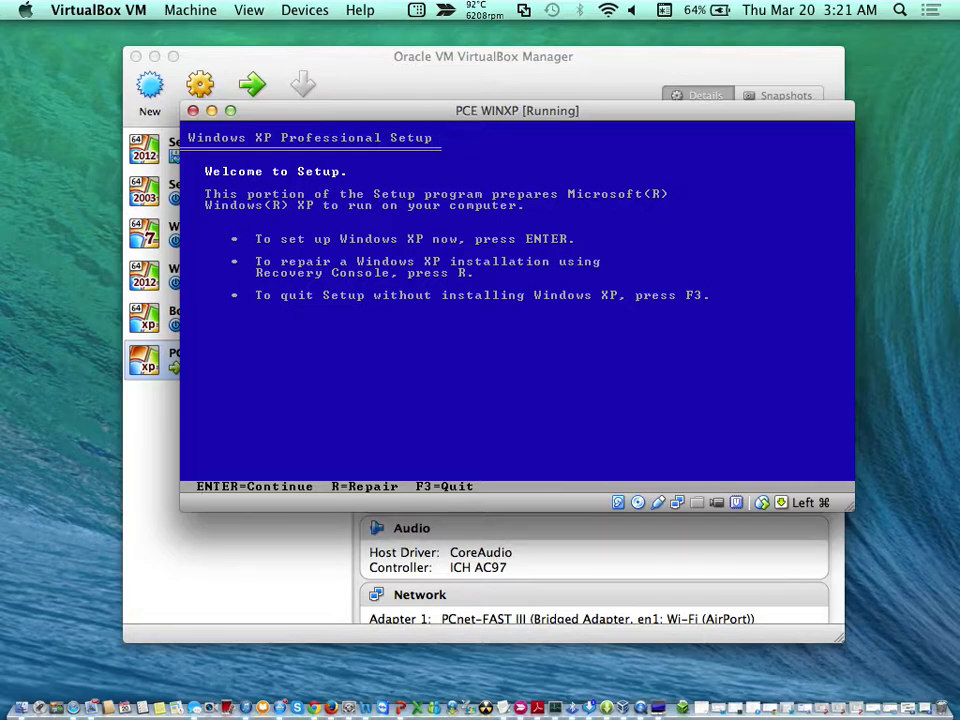
key("Return")
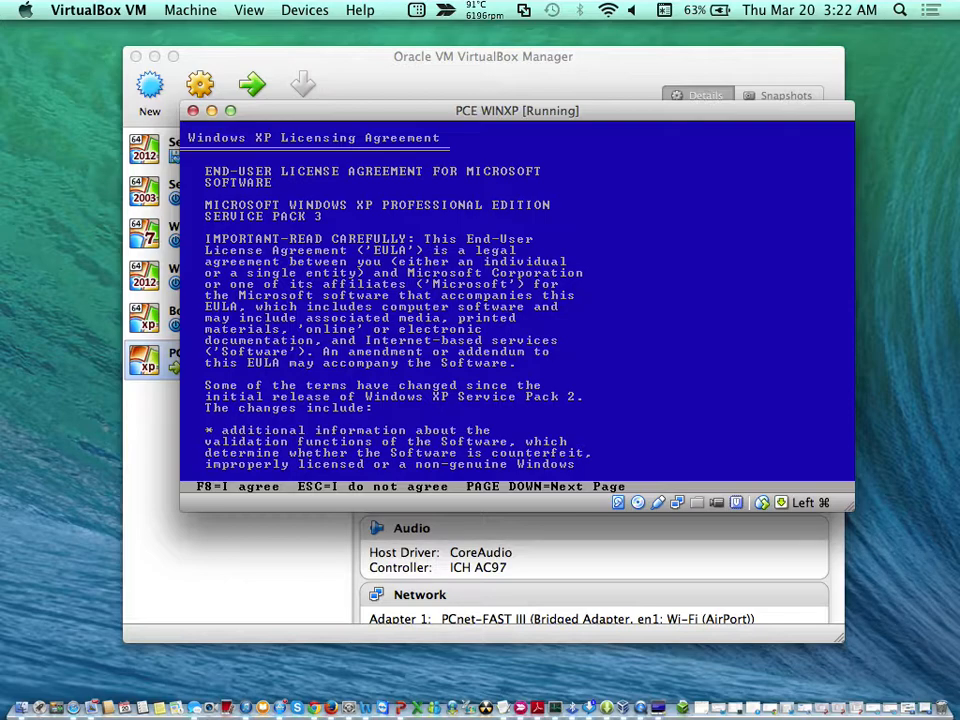
key("F8")
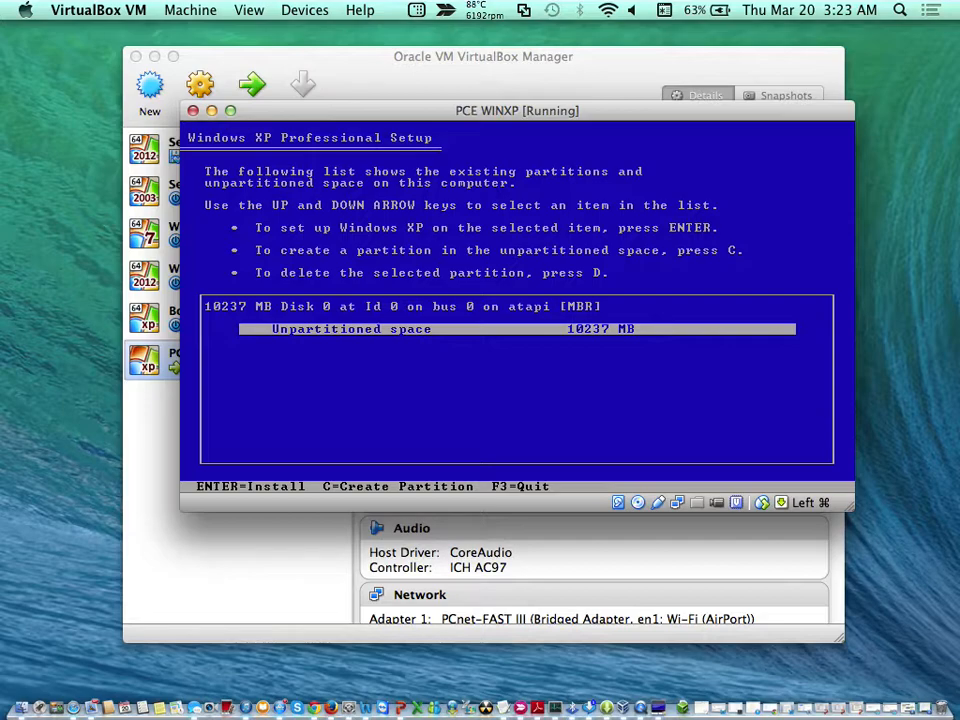
Step: Create a 9000 MB partition in the disk's unpartitioned space
key("c")
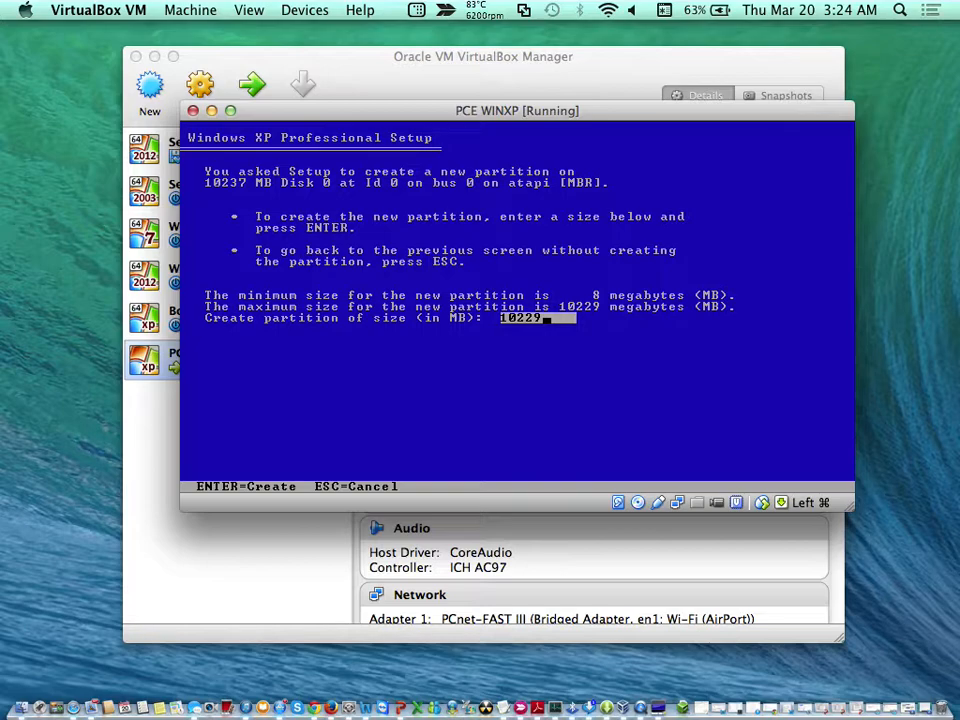
key("BackSpace")
key("BackSpace")
key("BackSpace")
key("BackSpace")
key("BackSpace")
type("9000")
key("Return")
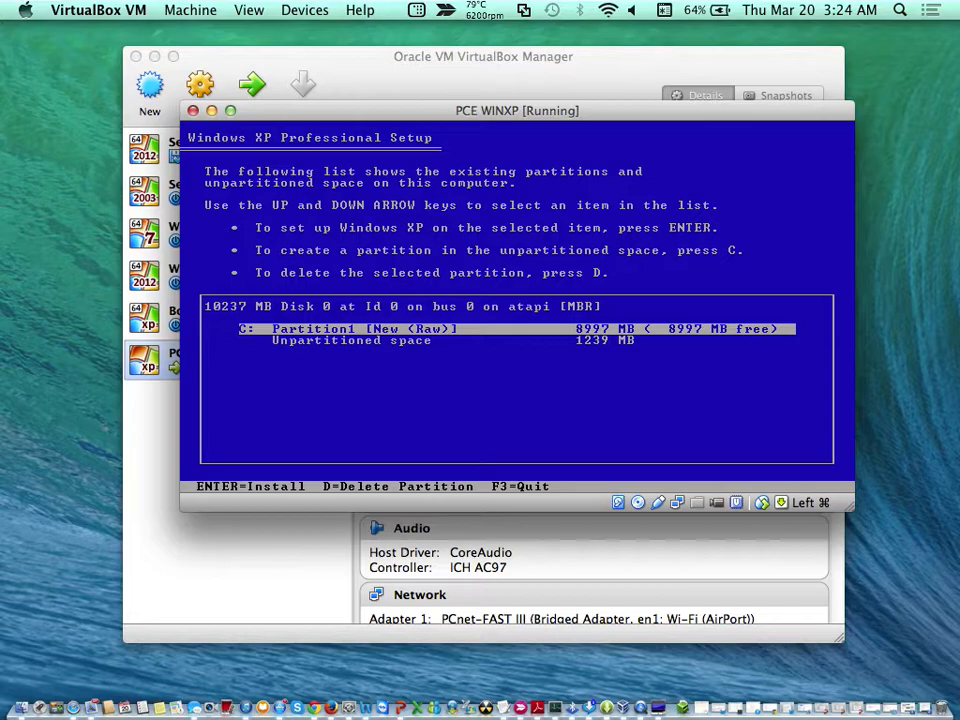
Step: Create a second partition of 1232 MB in the remaining unpartitioned space
key("Down")
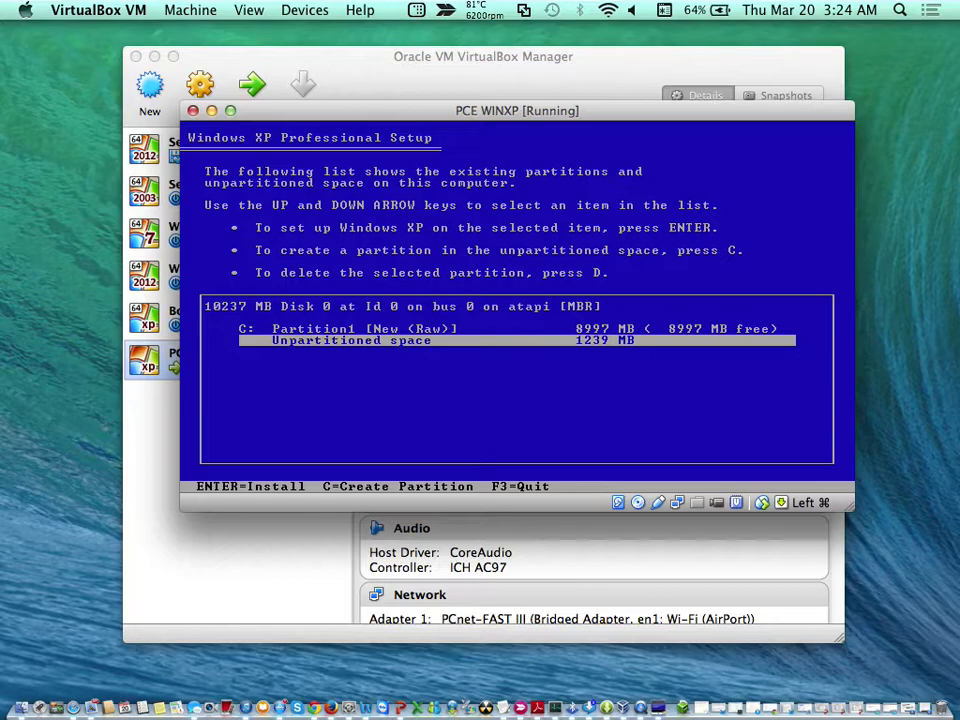
key("c")
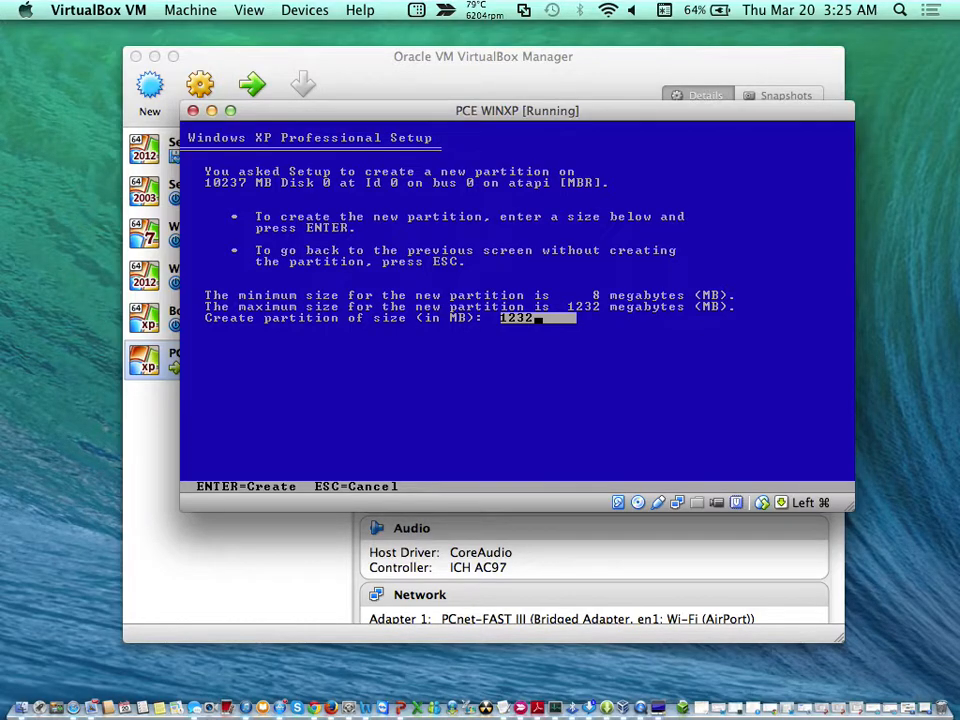
key("Return")
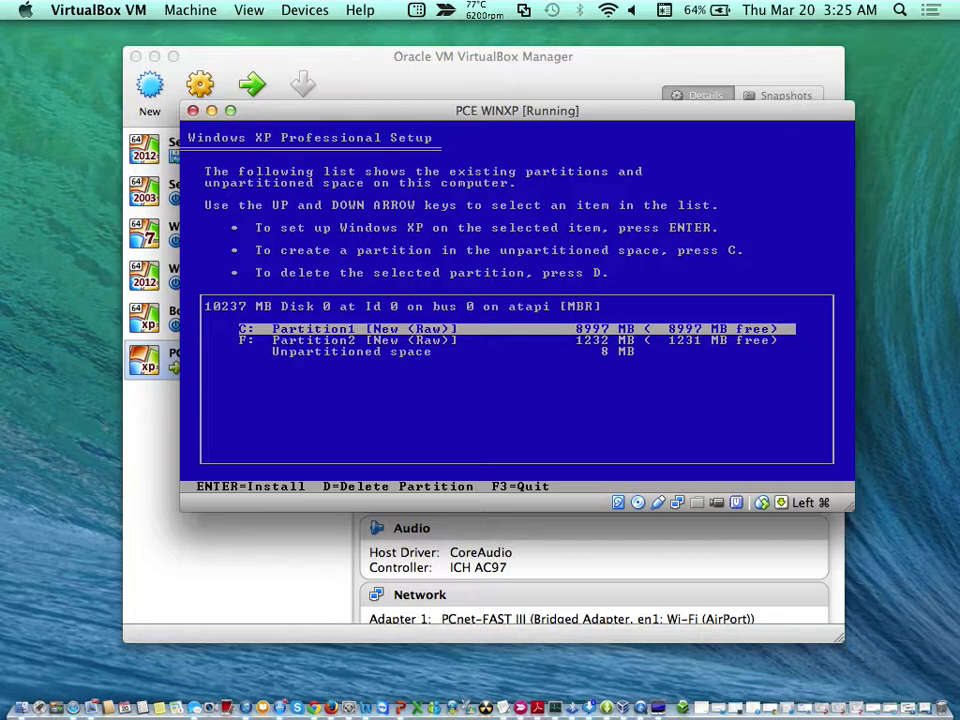
Step: Choose partition C: for the Windows XP installation and format it using the NTFS file system (Quick)
key("Down")
key("Up")
key("Down")
key("Down")
key("Up")
key("Up")
key("Return")
key("Down")
key("Down")
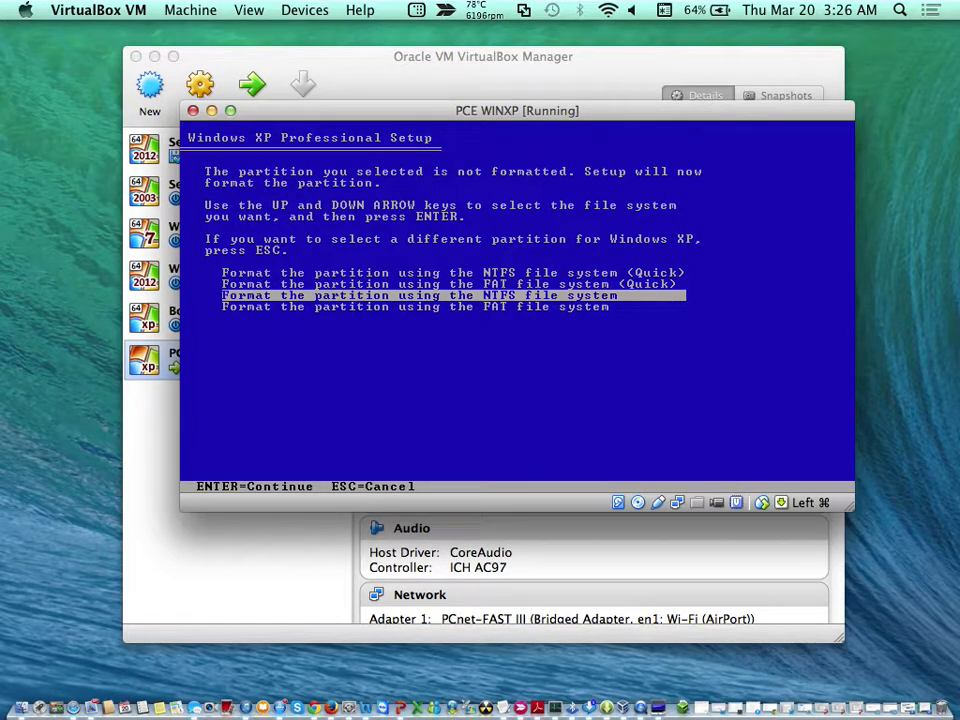
key("Up")
key("Up")
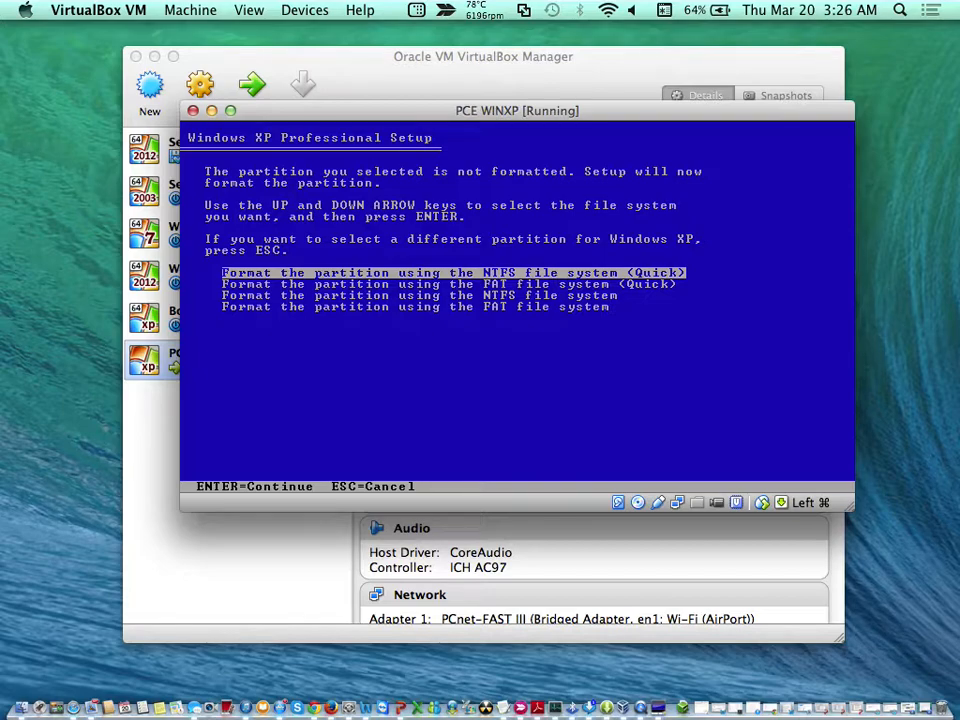
key("Return")
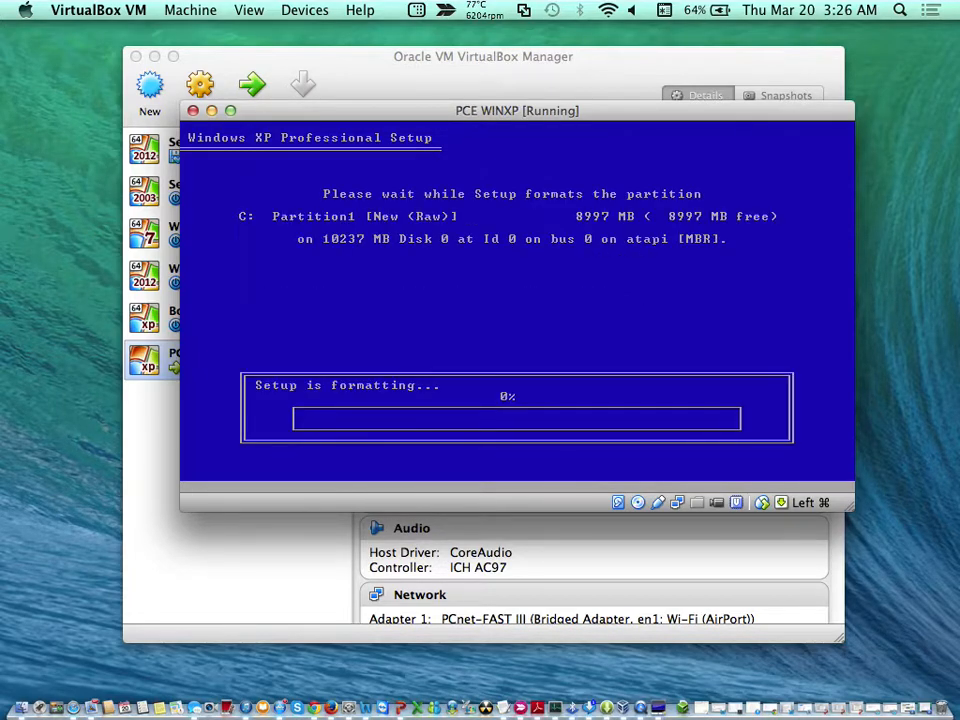